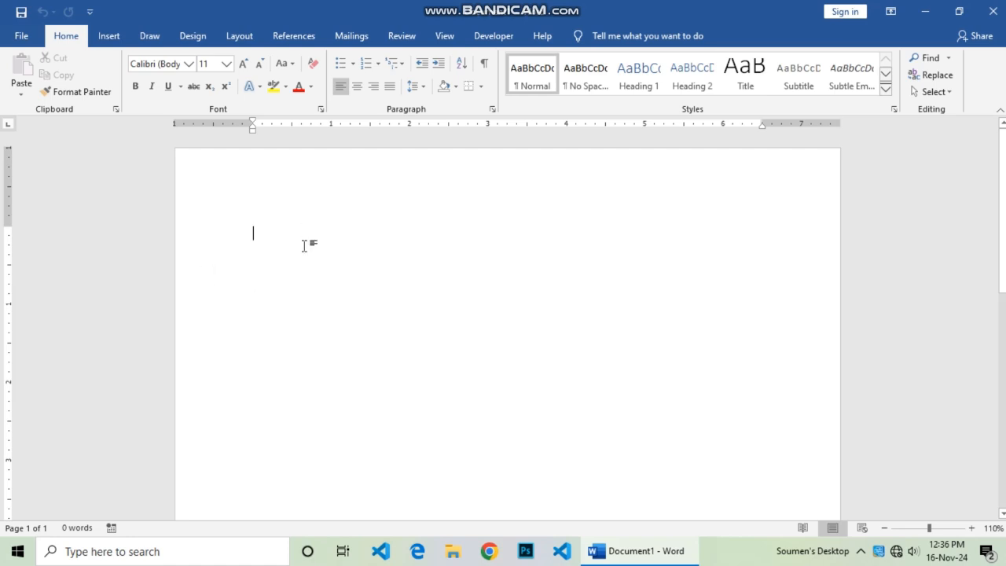
- Fill the blank document with 50 paragraphs of sample text using the =rand(50) function
type("=rand")
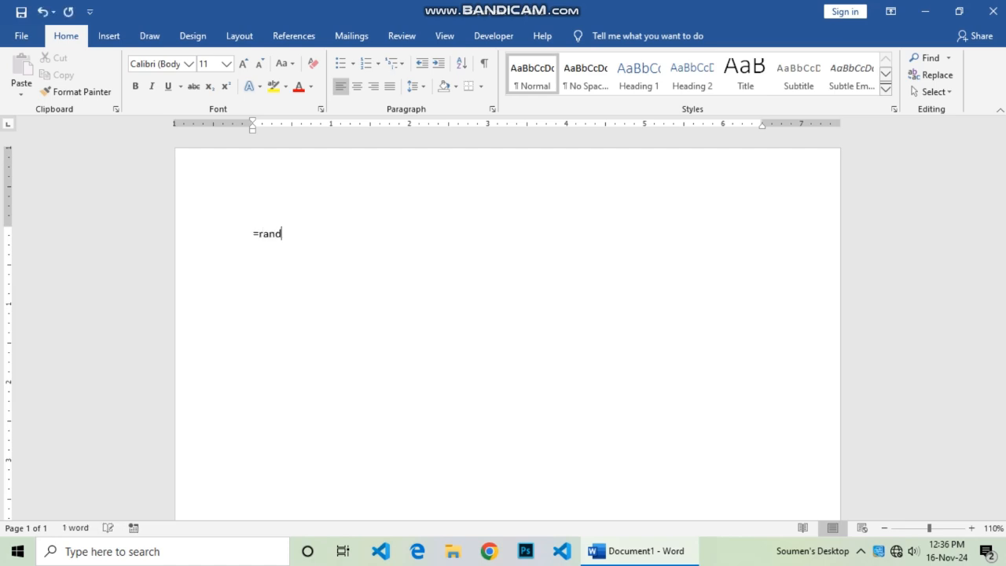
type("(50")
key("Return")
scroll(494, 373, "up", 1)
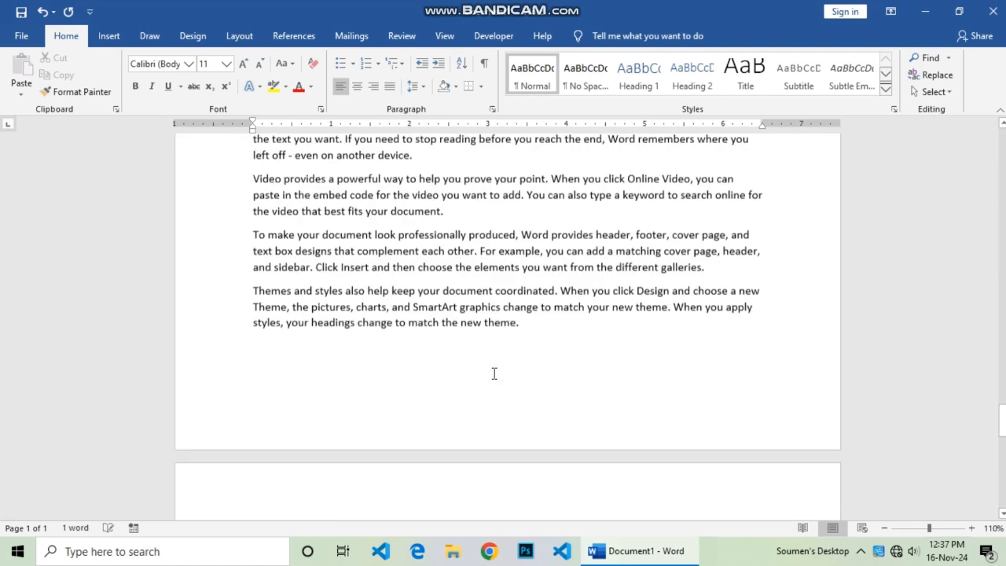
scroll(494, 374, "up", 20)
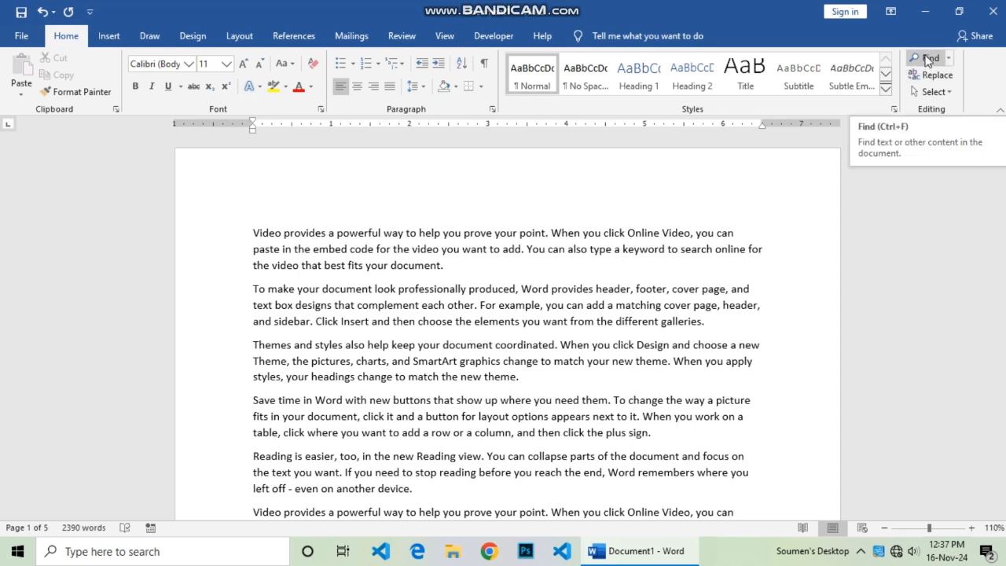
- Look through the generated sample paragraphs across the first pages of the document
left_click_drag(253, 233, 443, 391)
left_click(451, 437)
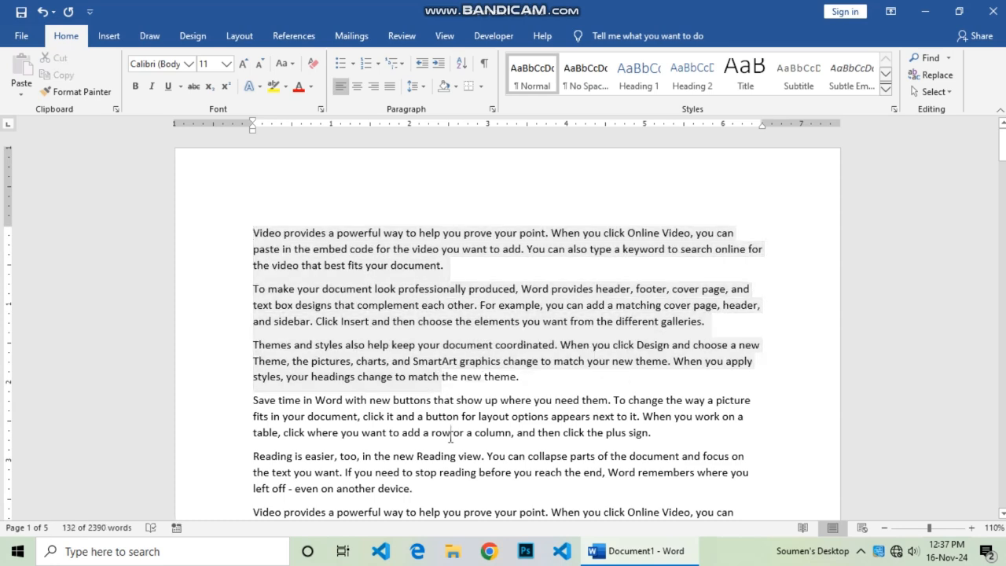
scroll(451, 437, "down", 15)
scroll(451, 438, "down", 10)
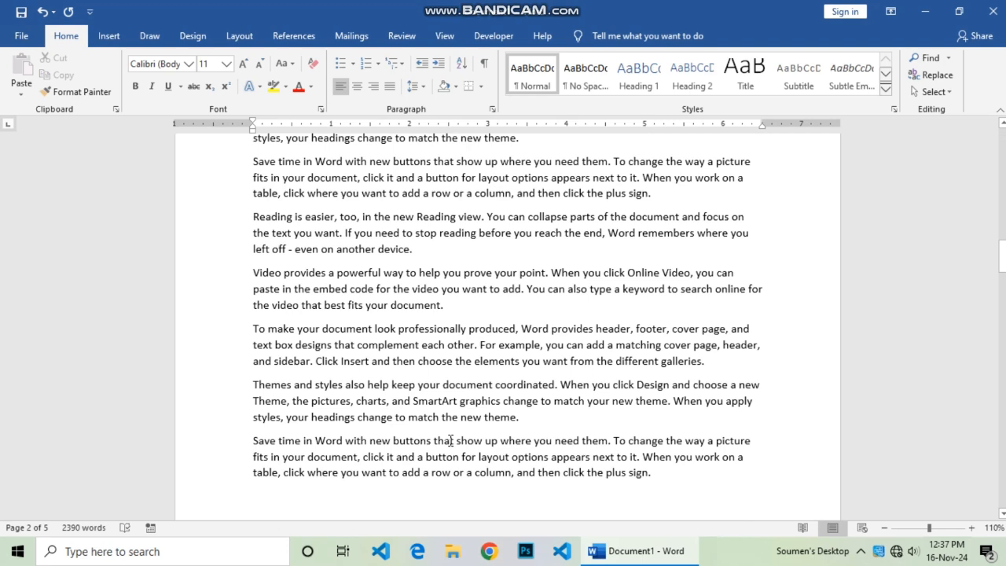
scroll(451, 440, "up", 10)
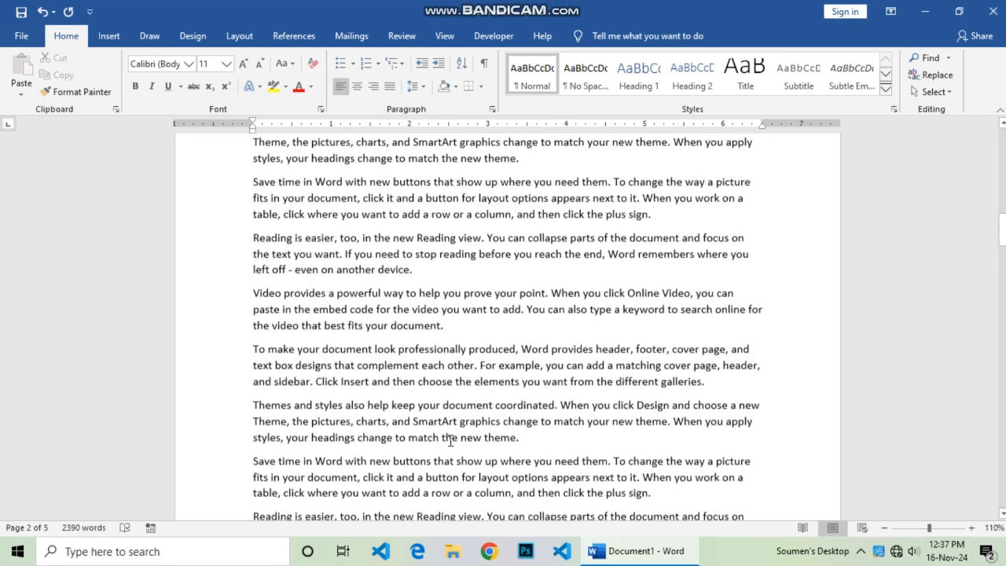
scroll(450, 440, "up", 3)
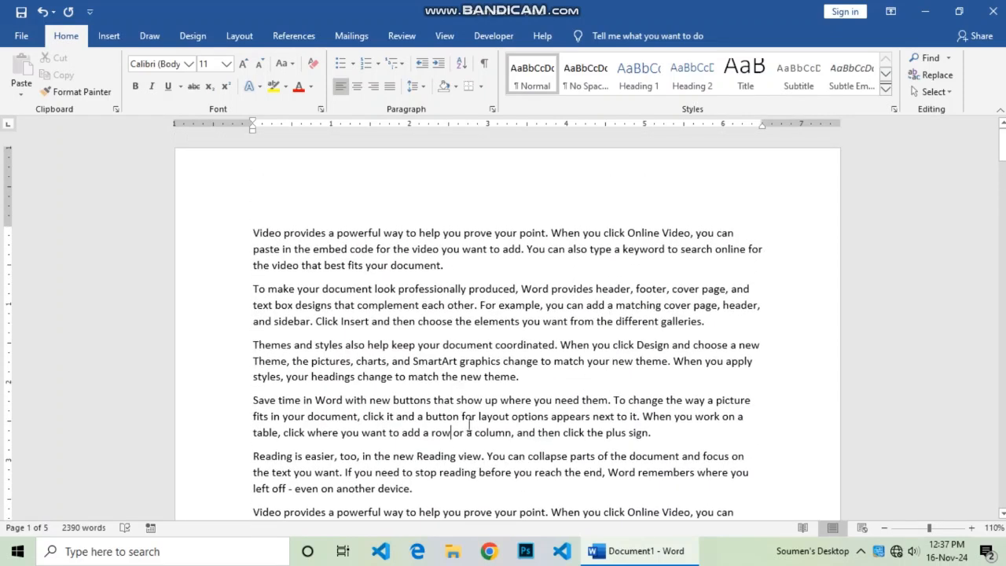
scroll(470, 424, "down", 6)
scroll(473, 421, "up", 6)
left_click_drag(253, 231, 302, 305)
left_click(370, 363)
scroll(370, 363, "down", 9)
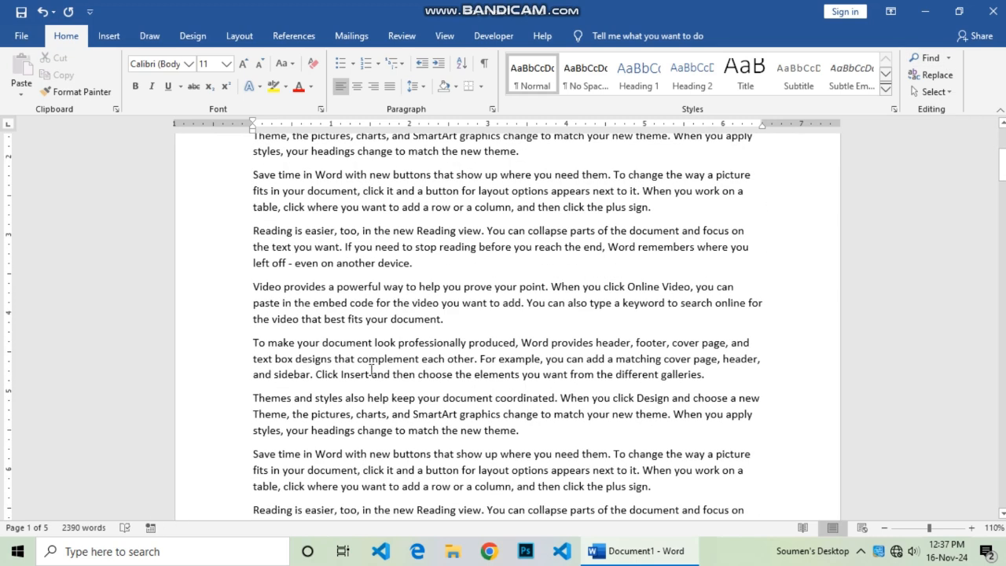
scroll(371, 373, "up", 9)
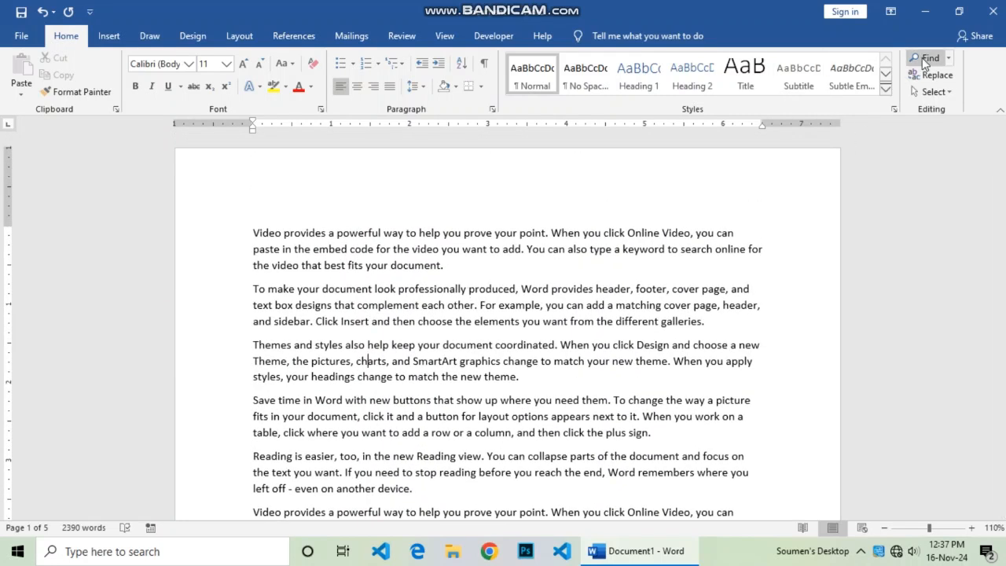
- Search the document for "word" and browse the list of matches
left_click(928, 60)
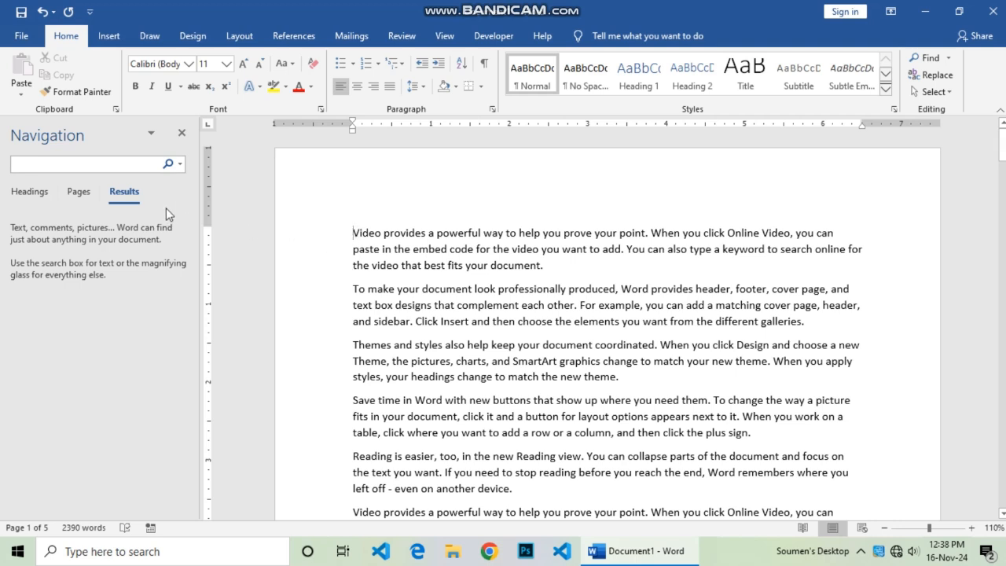
left_click(113, 163)
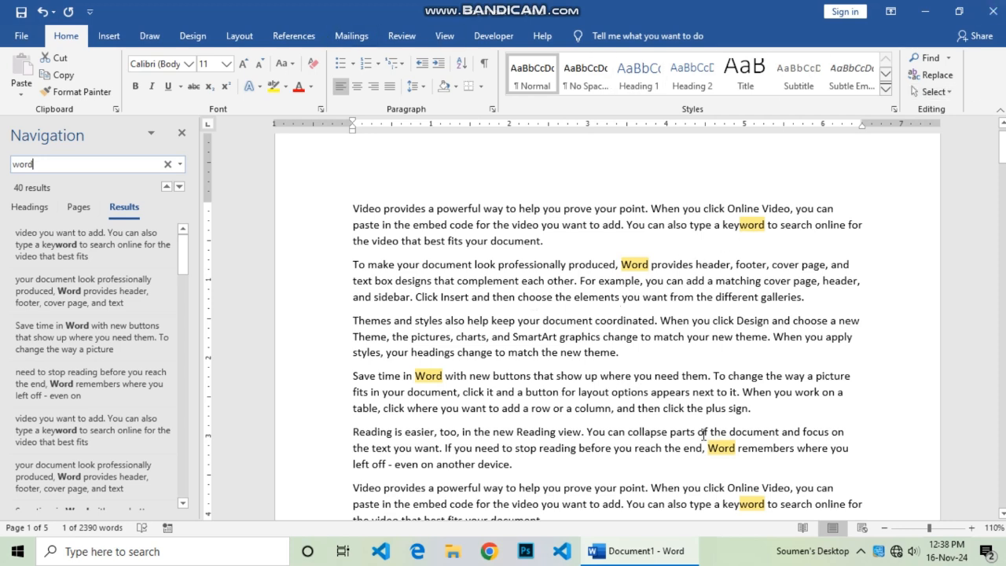
scroll(703, 435, "down", 10)
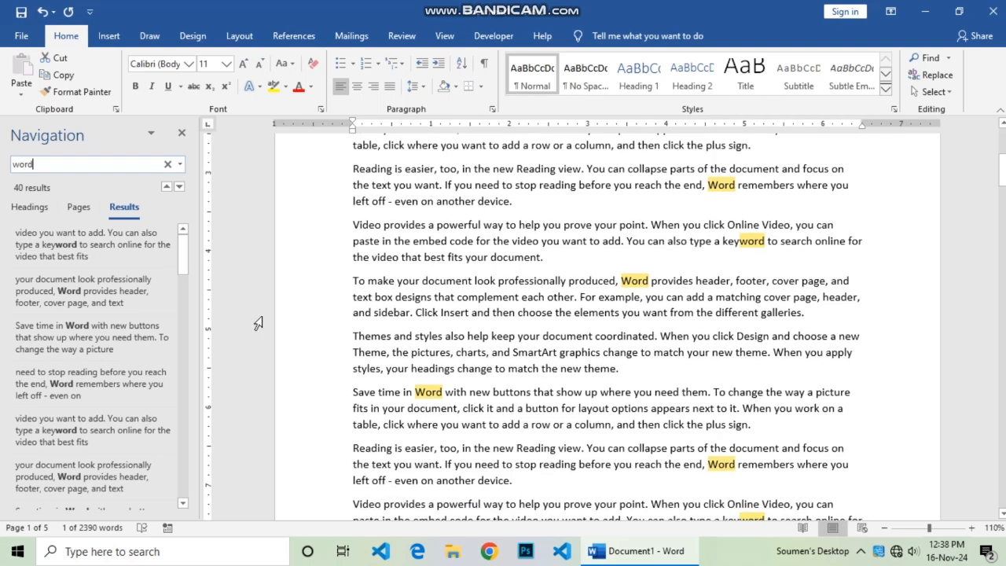
scroll(490, 395, "down", 4)
scroll(112, 390, "down", 2)
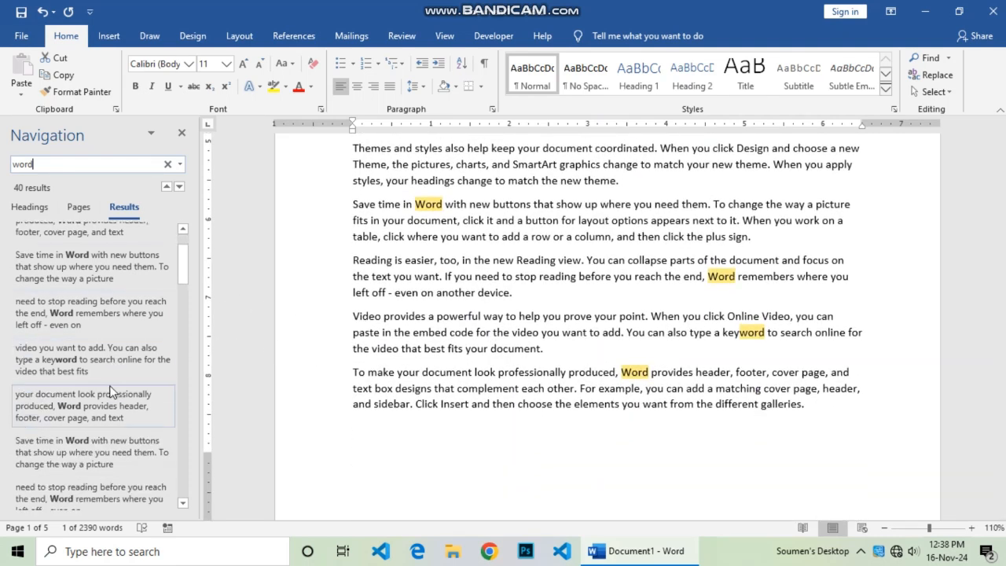
scroll(294, 305, "down", 5)
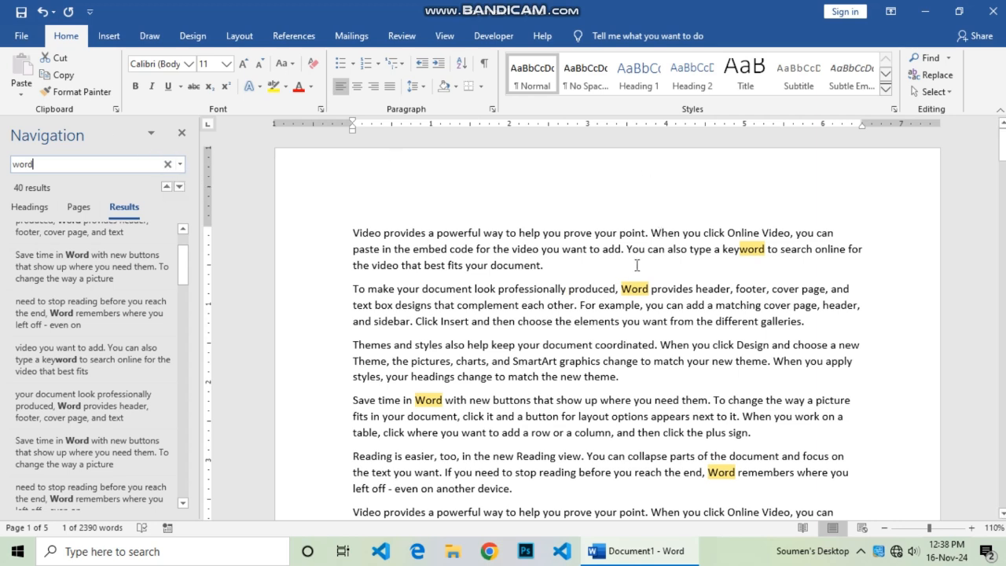
- Examine the highlighted "word" matches in the document pages and close the search
scroll(503, 363, "down", 5)
scroll(503, 363, "down", 10)
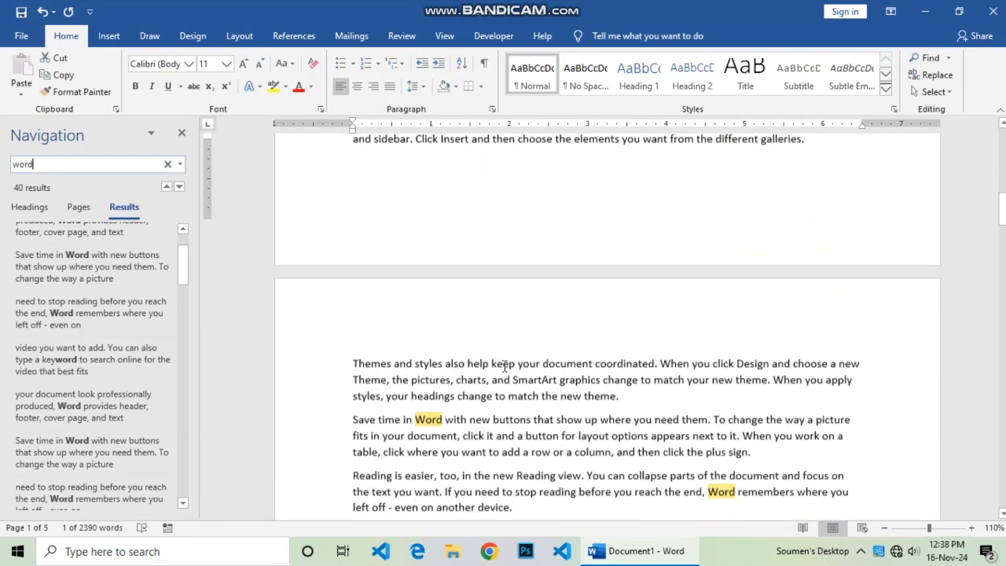
scroll(503, 383, "down", 10)
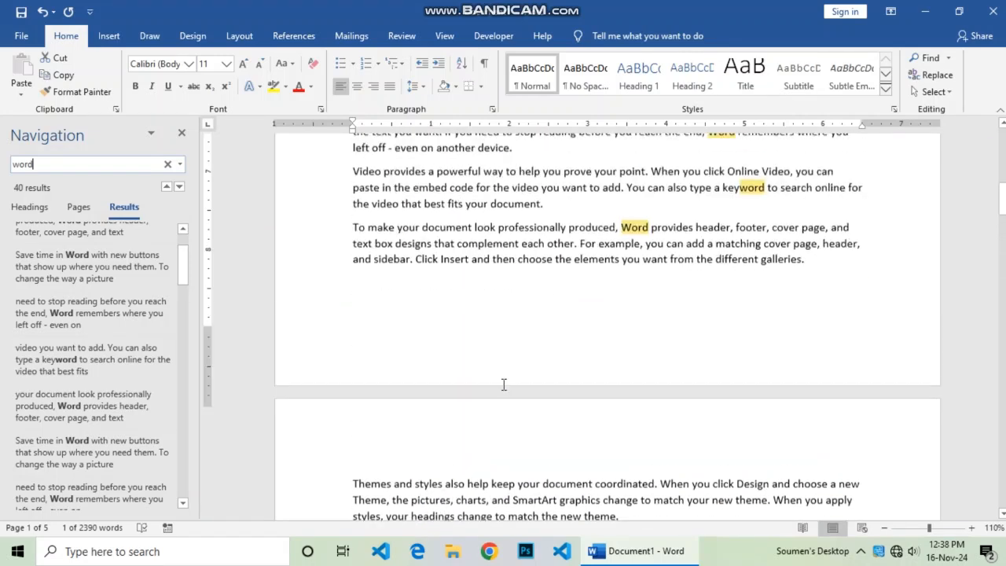
left_click(181, 133)
left_click(550, 305)
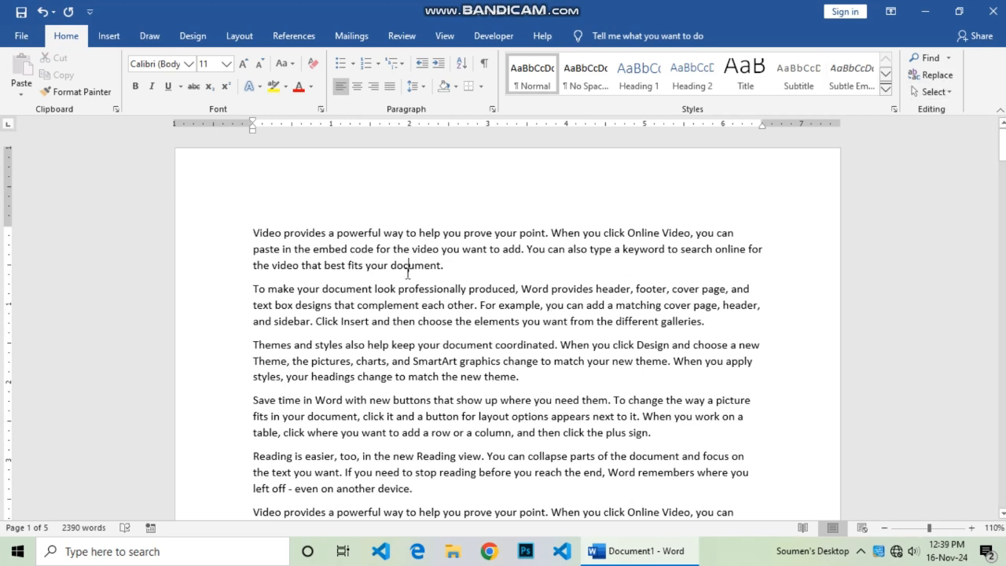
- Place the text cursor at the very beginning of the first paragraph
left_click(453, 307)
left_click(252, 235)
scroll(573, 370, "down", 5)
scroll(367, 373, "up", 5)
scroll(589, 342, "down", 5)
scroll(590, 348, "up", 4)
scroll(591, 348, "up", 1)
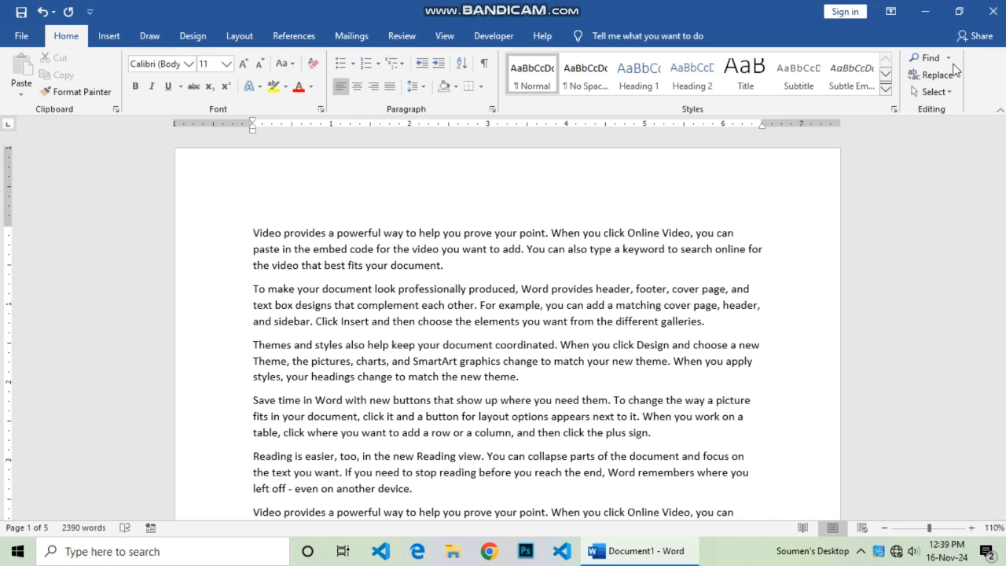
- Open Find and Replace with its replacement options, move the dialog aside, and keep the text cursor at the document's start
left_click(934, 81)
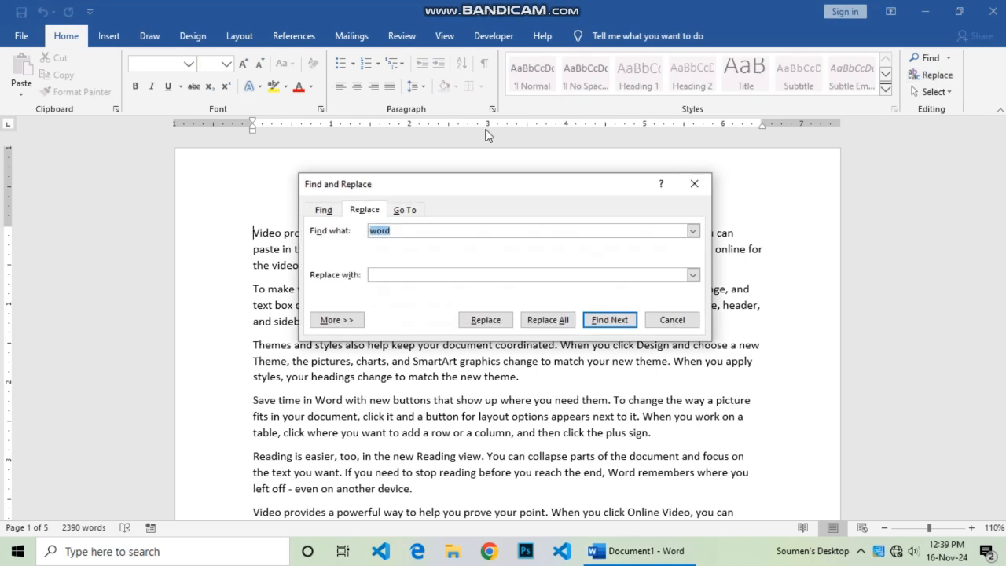
left_click_drag(433, 182, 529, 205)
left_click(429, 234)
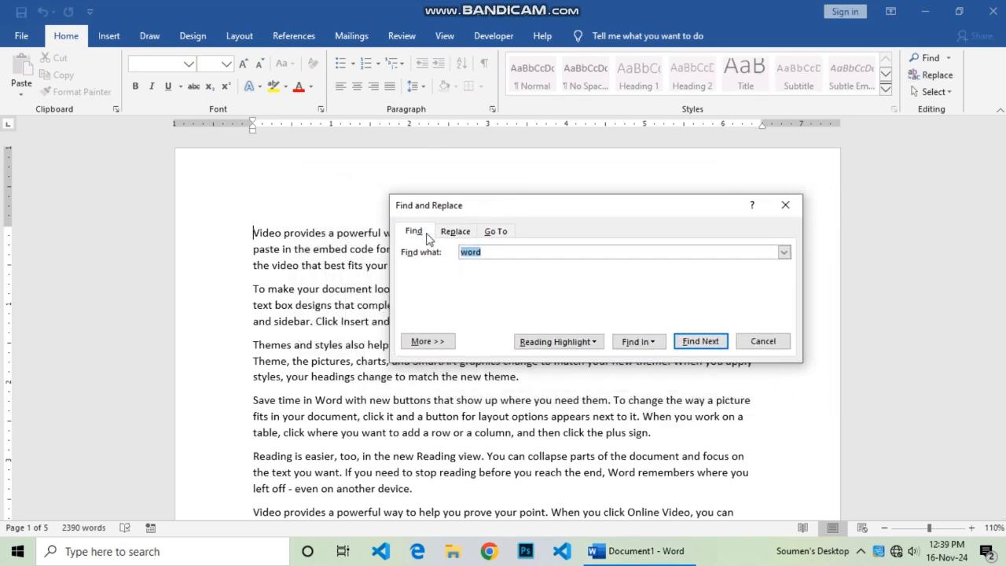
left_click(495, 253)
left_click(458, 232)
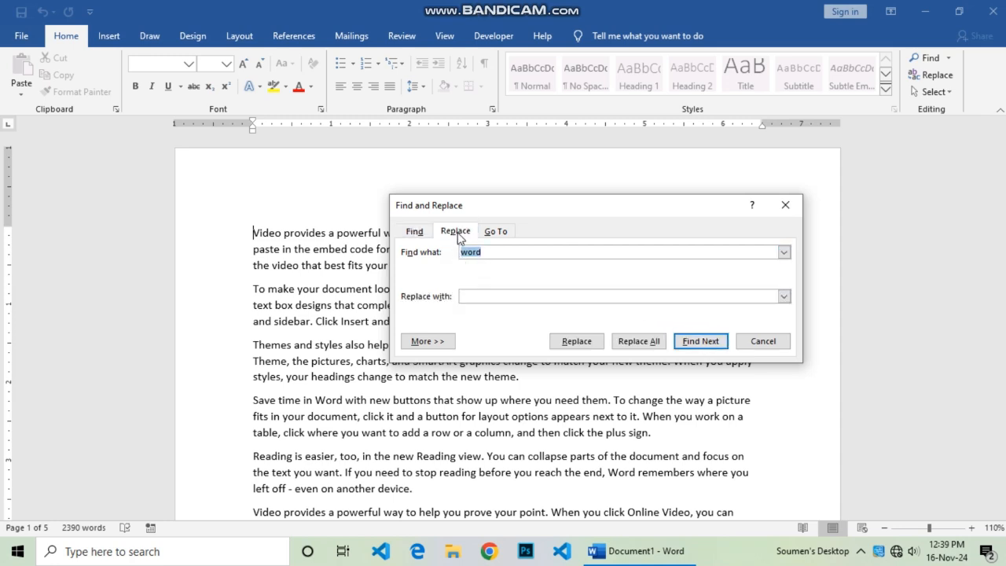
left_click(255, 232)
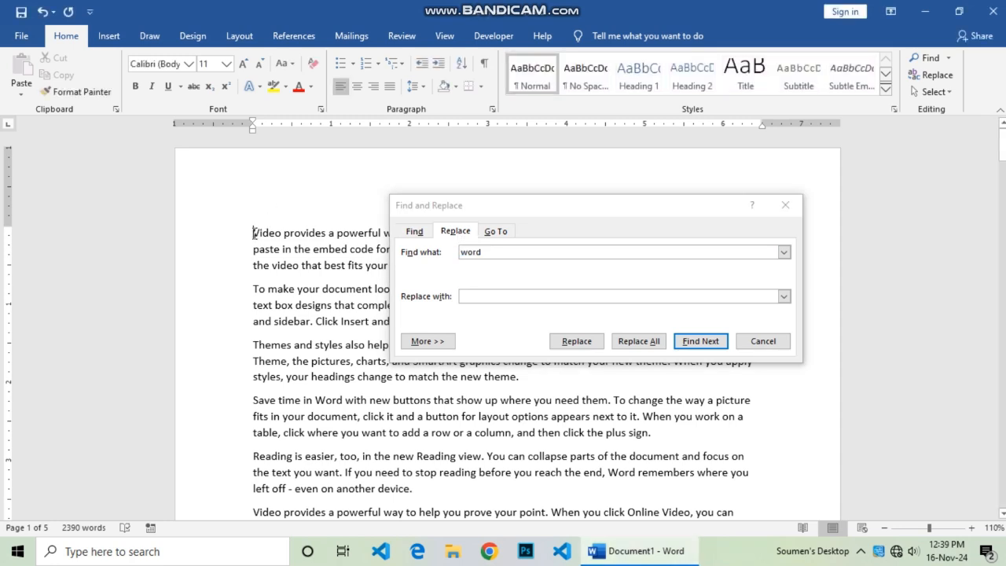
- Set up a replacement of "you" with "we" and find the first occurrence
left_click(501, 254)
type("y")
left_click(487, 298)
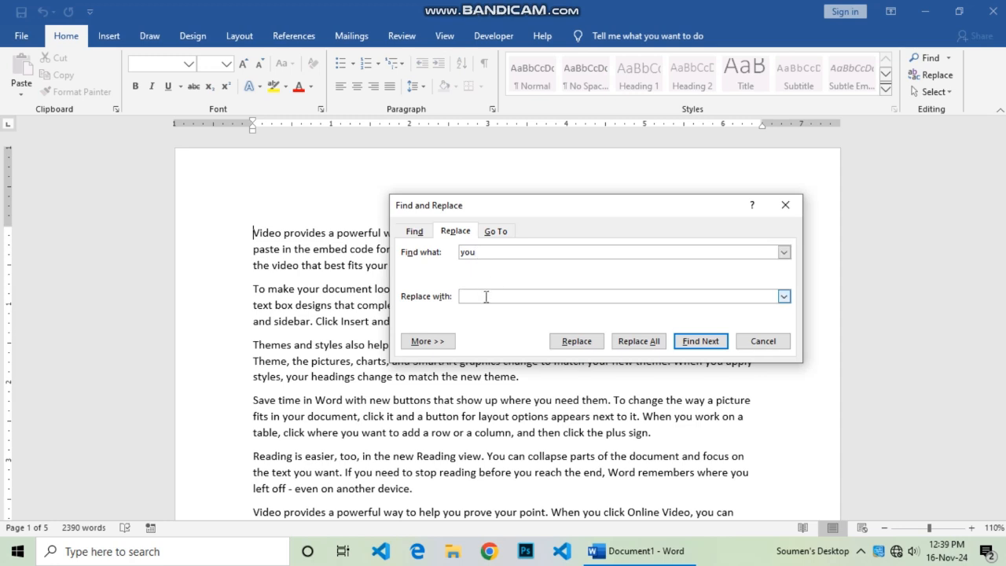
type("we")
left_click(702, 342)
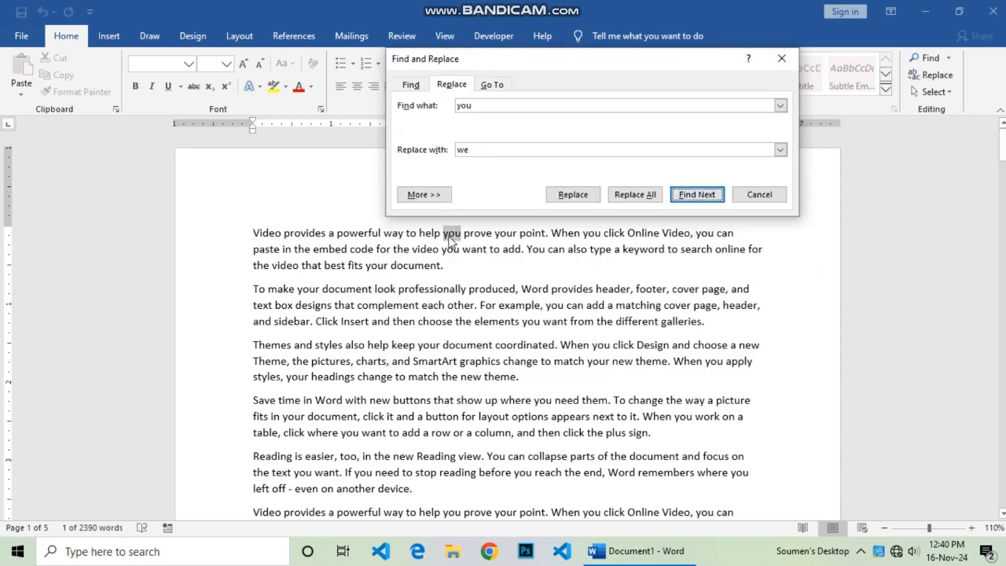
- Replace "you" with "we" in "help you prove", "When you click" and "you can paste", skipping the match in "your point"
left_click(572, 195)
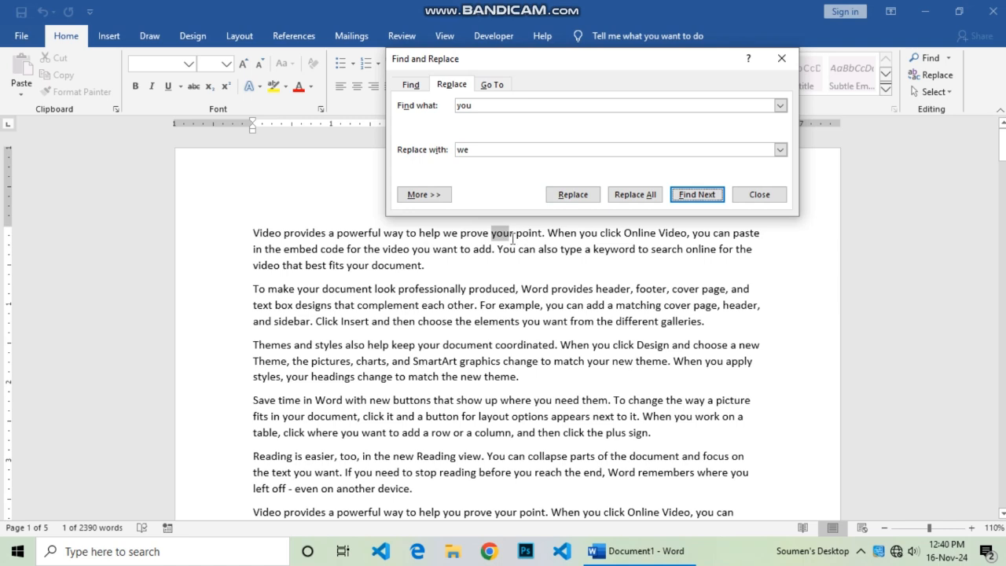
left_click(694, 194)
left_click(580, 198)
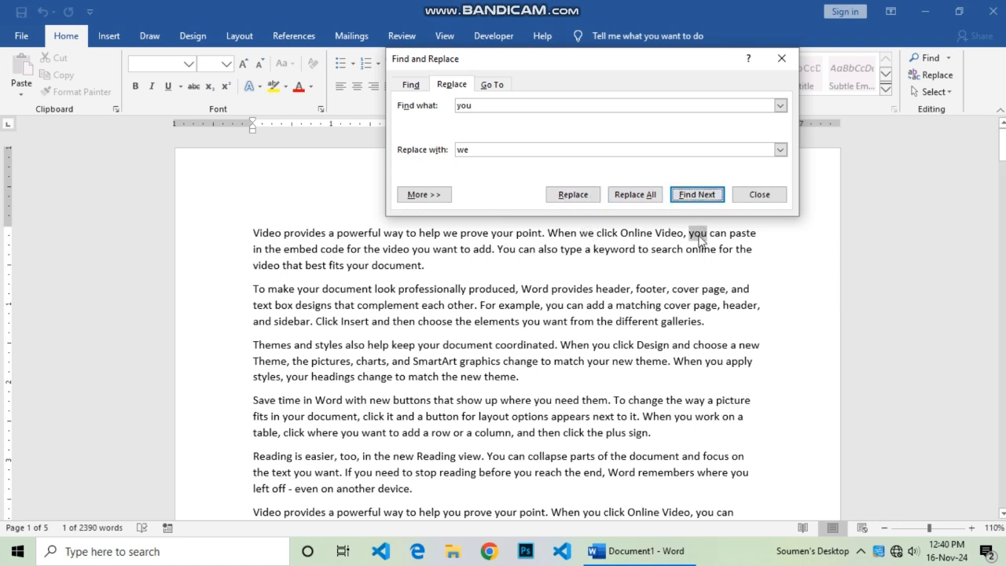
left_click(573, 195)
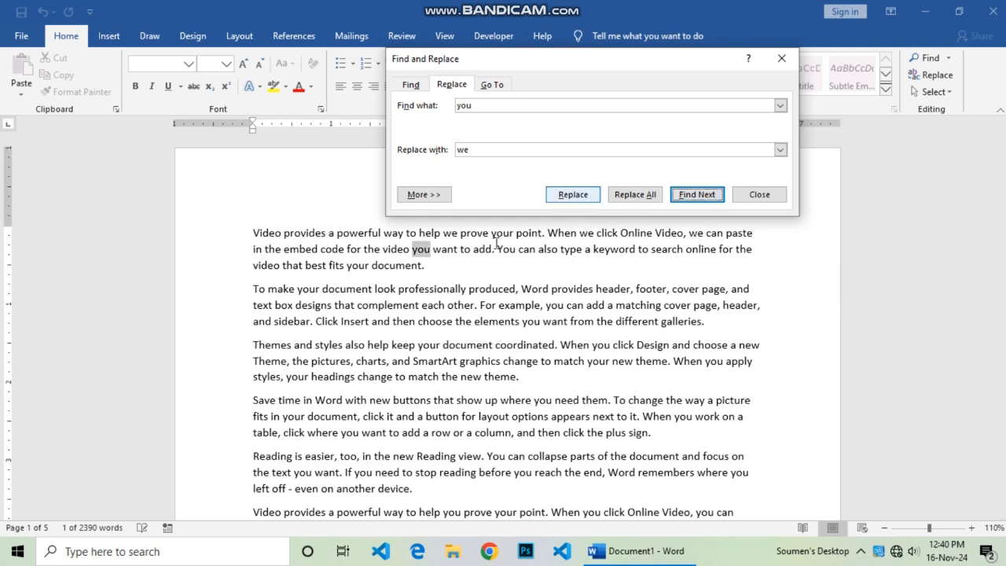
- Skip "you want to add" and "You can also", replace "you" with "we" in "your document", and close Find and Replace
left_click(690, 201)
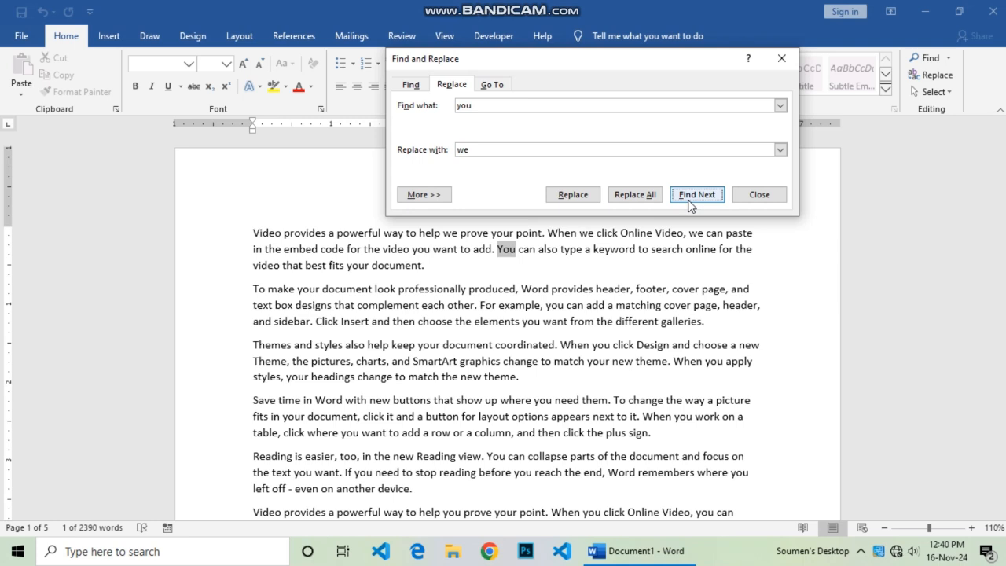
left_click(695, 198)
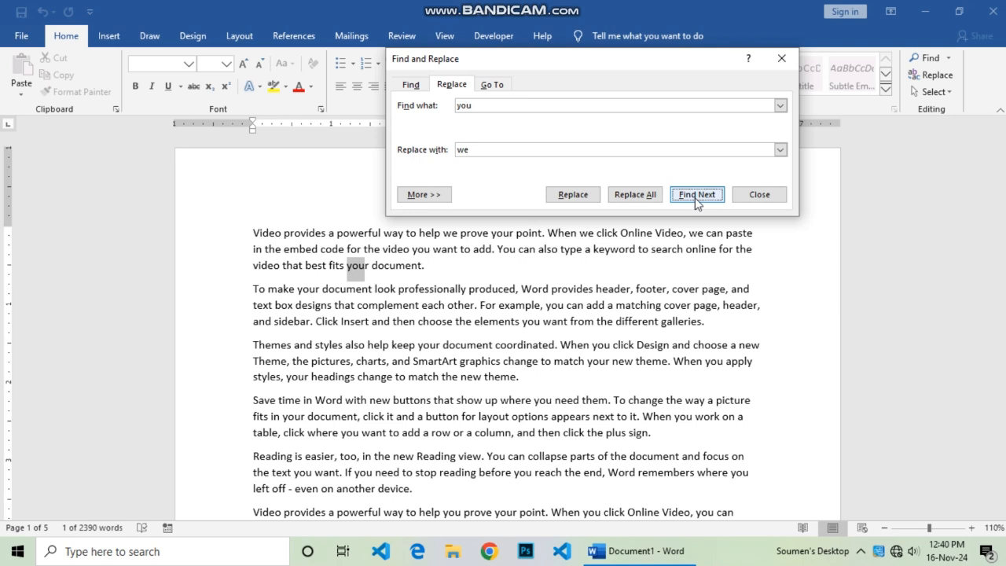
left_click(573, 195)
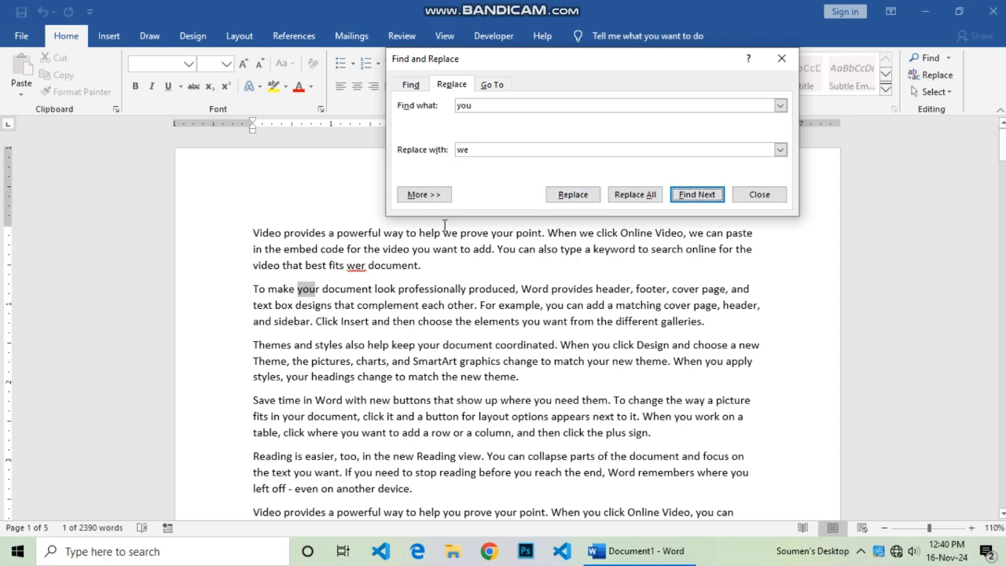
left_click(772, 202)
left_click(584, 320)
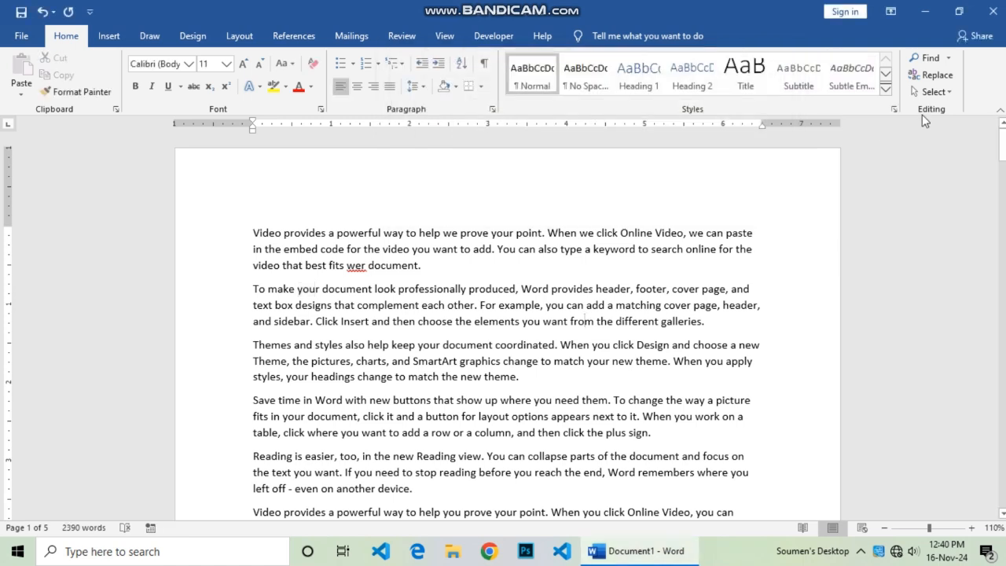
- Select all the text in the document using the Select All option
left_click(935, 92)
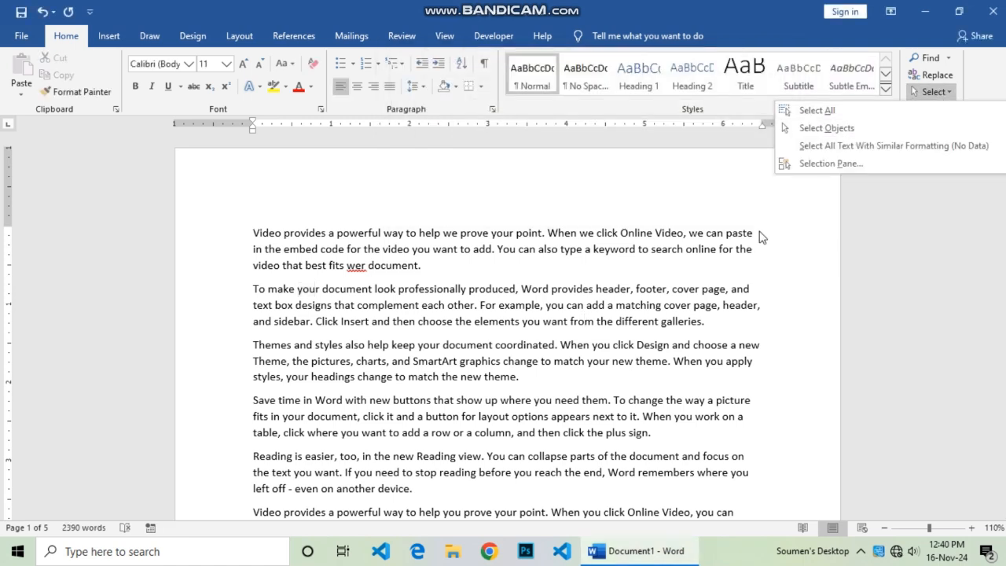
key("Escape")
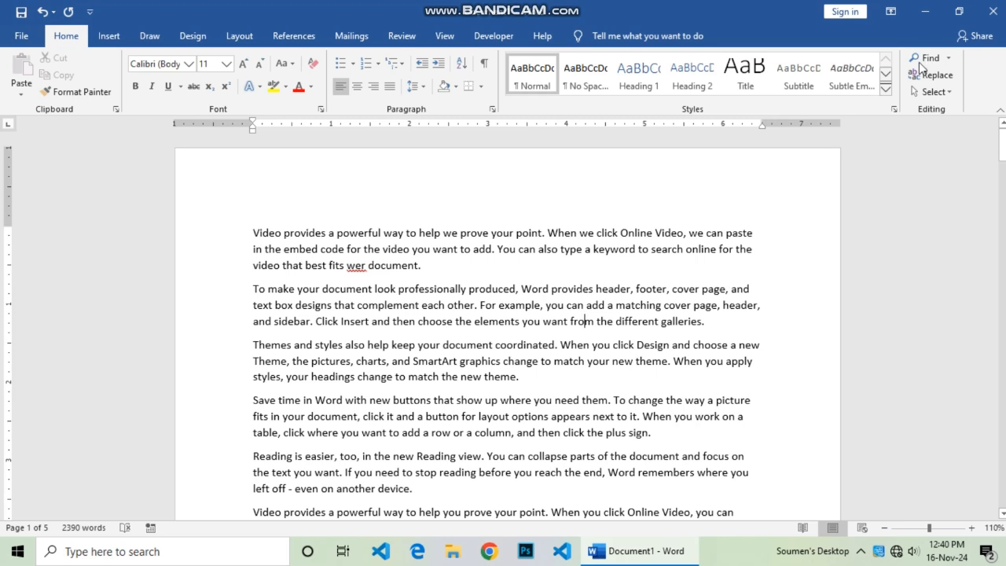
left_click(931, 92)
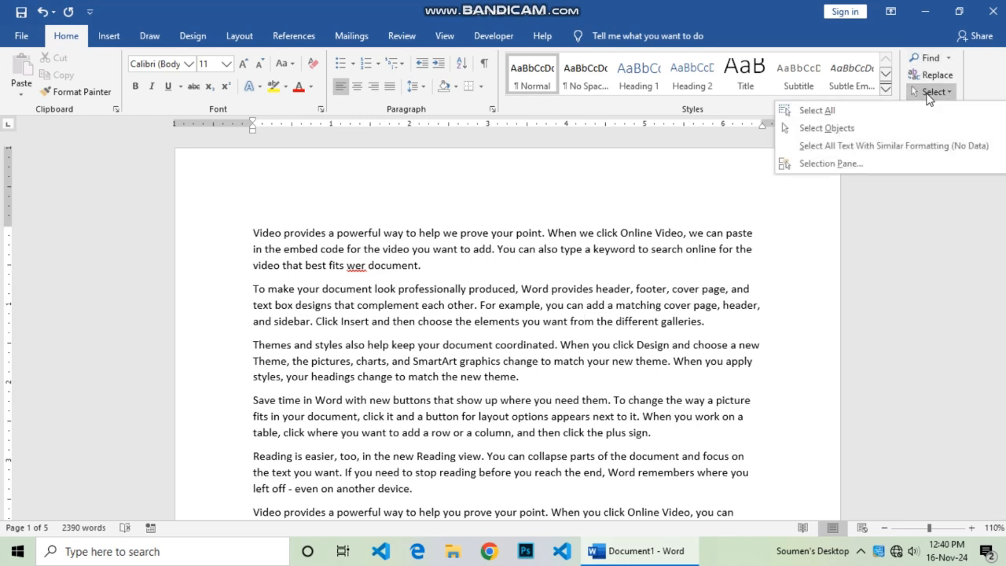
left_click(864, 115)
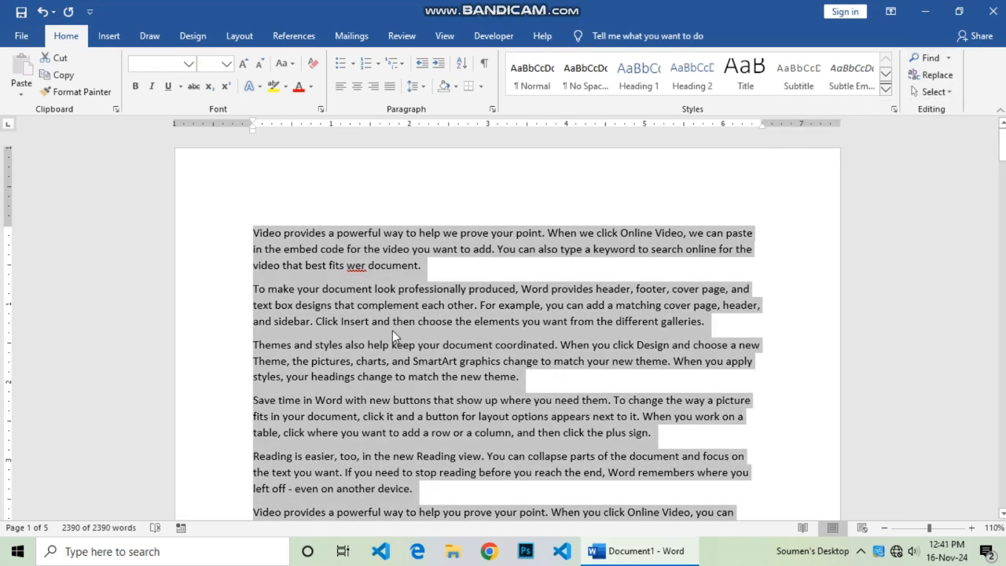
- Clear the full selection, select the text from the start of the first paragraph through "new" in the third, and deselect it
left_click(392, 330)
left_click_drag(252, 228, 471, 389)
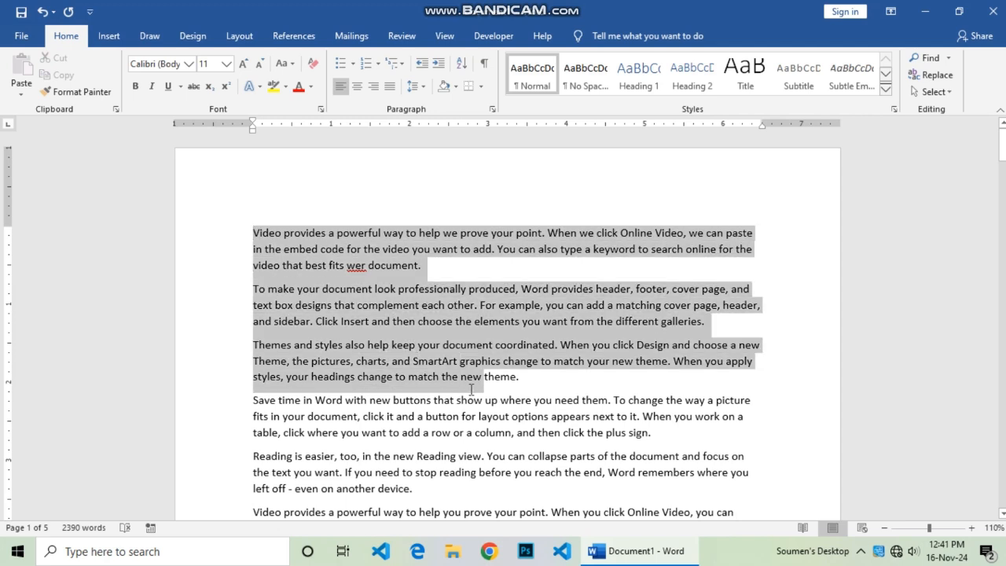
left_click(649, 320)
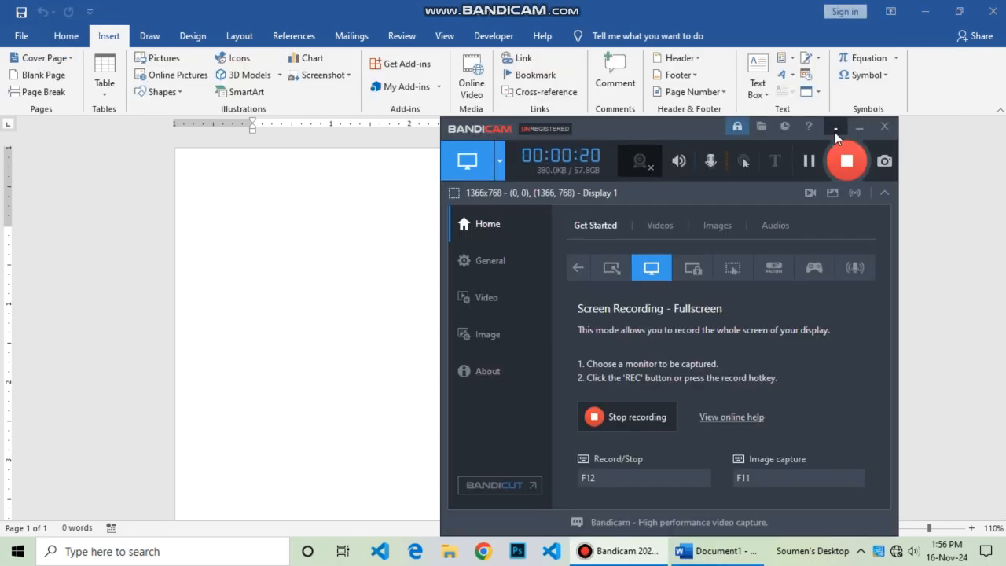
- Generate sample text in the blank document with =rand()
left_click(835, 132)
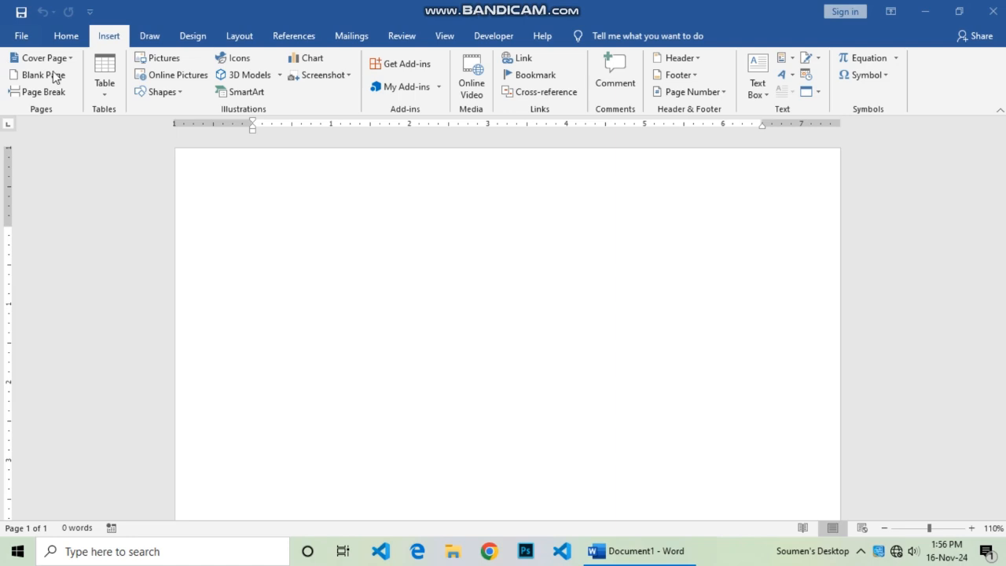
left_click(314, 198)
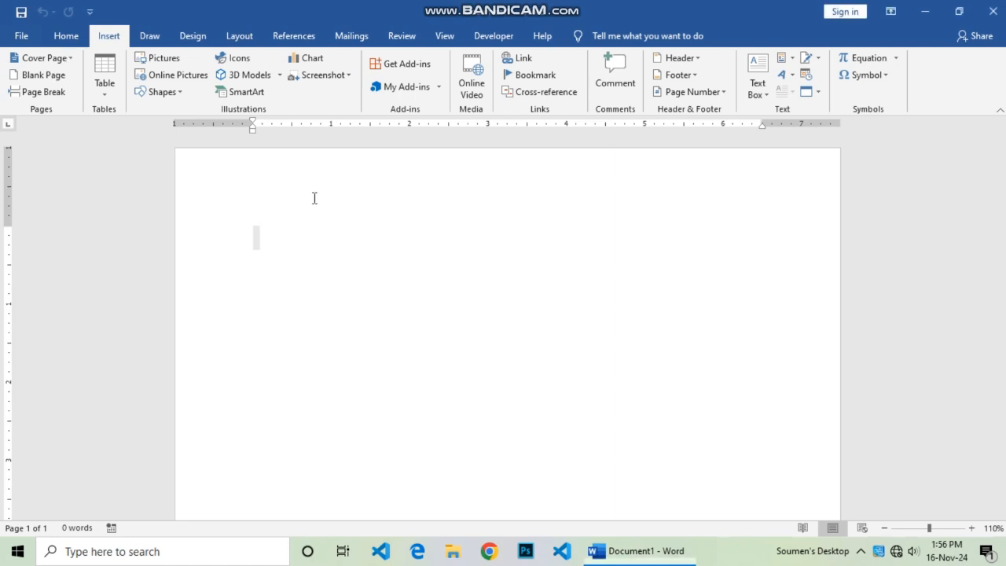
type("=")
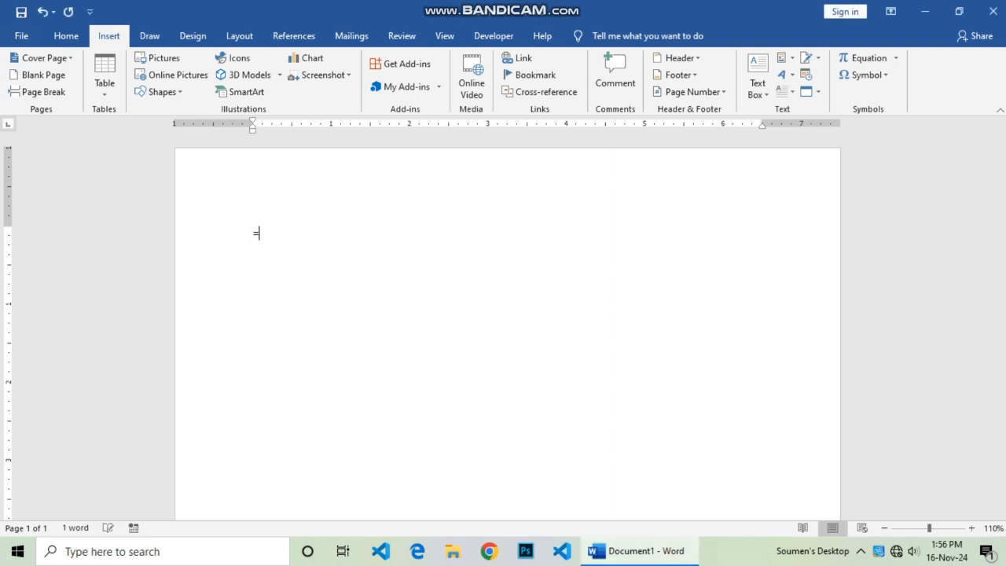
type("rand()")
key("Return")
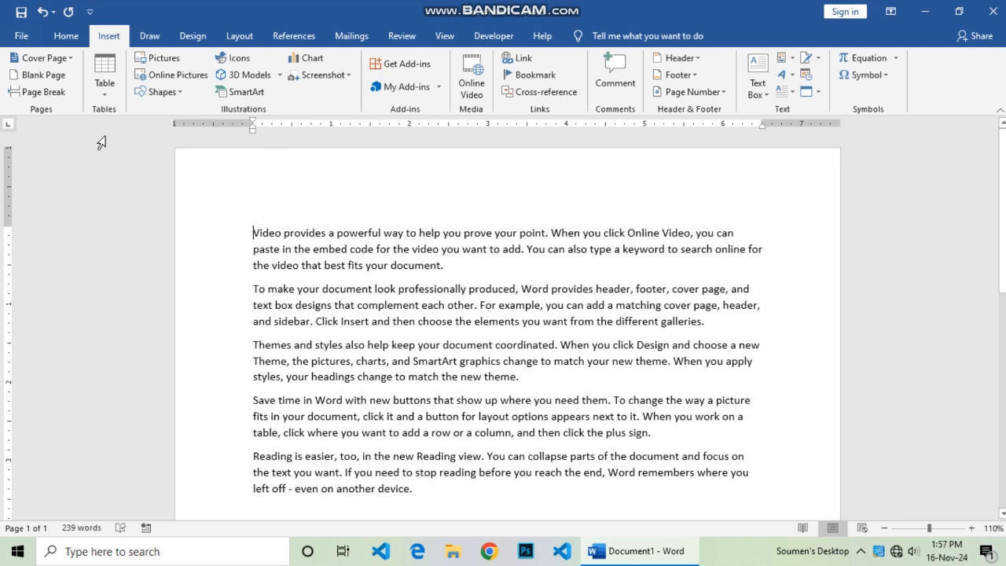
- Insert the built-in Filigree cover page in front of the sample text and review both pages
left_click(71, 59)
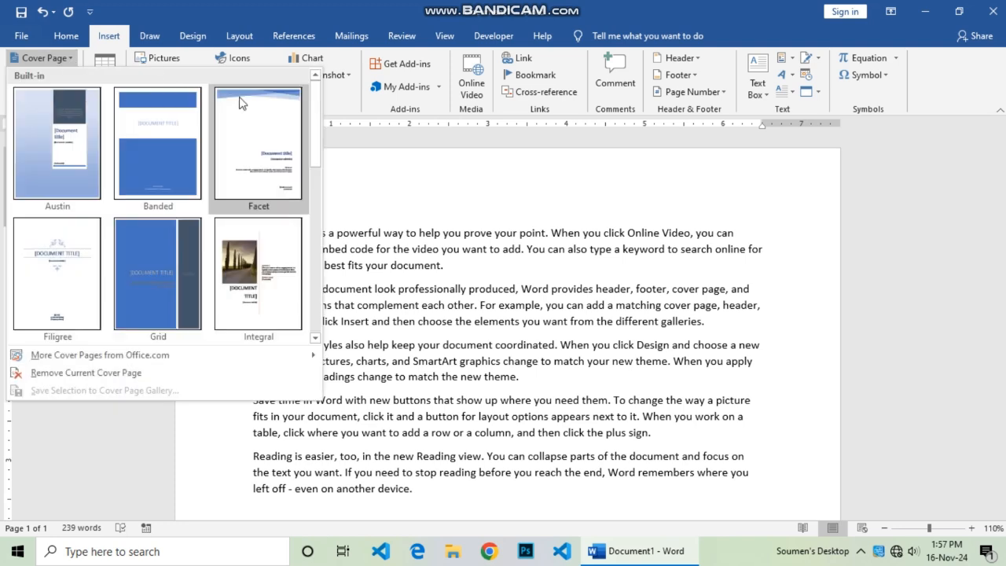
left_click_drag(317, 107, 303, 156)
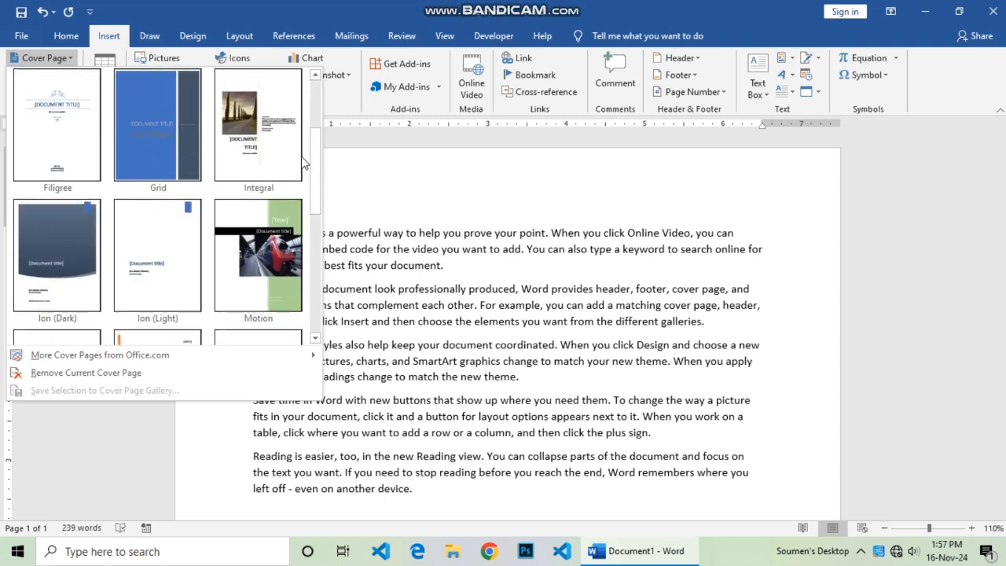
left_click(68, 113)
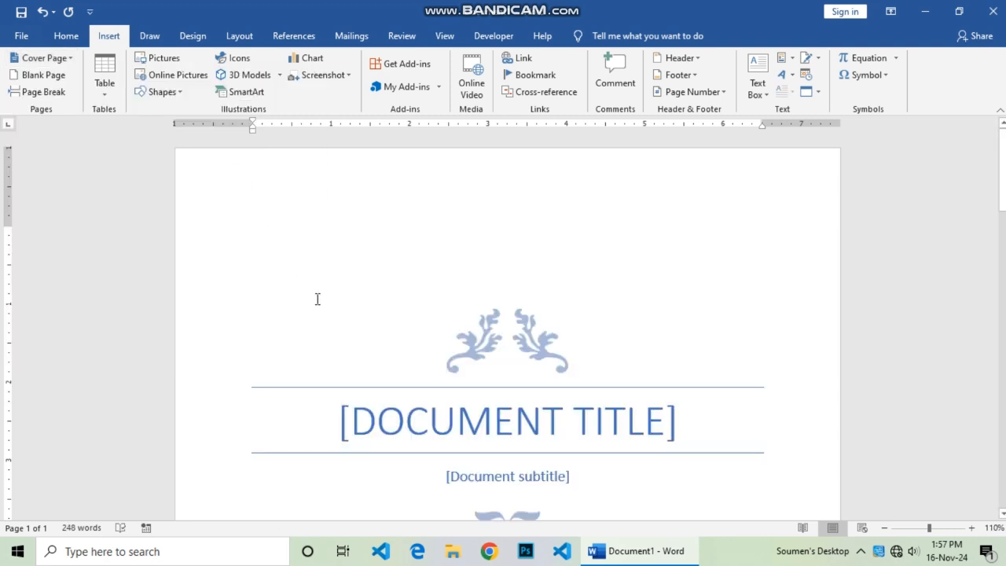
scroll(316, 296, "down", 15)
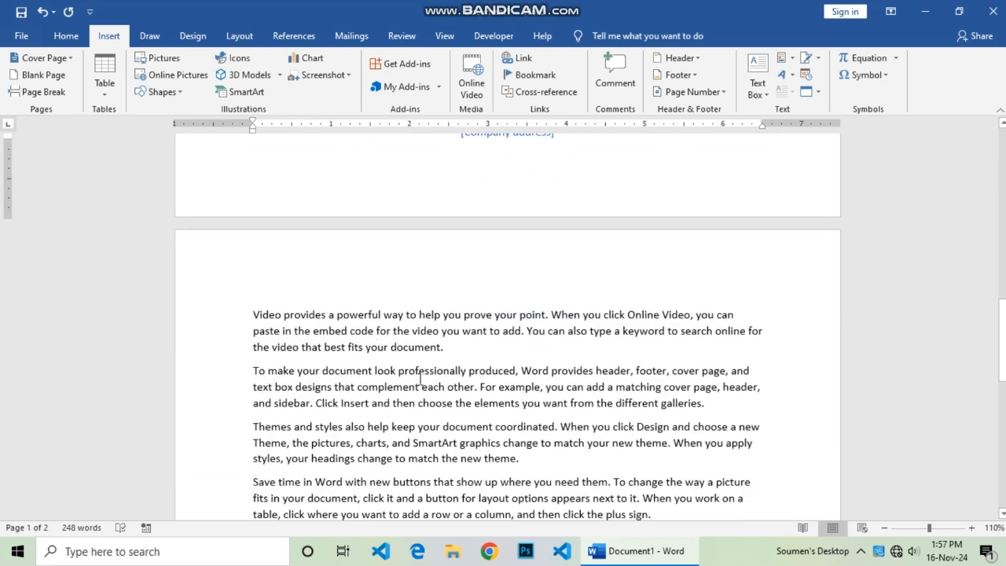
scroll(416, 380, "down", 3)
scroll(414, 385, "up", 20)
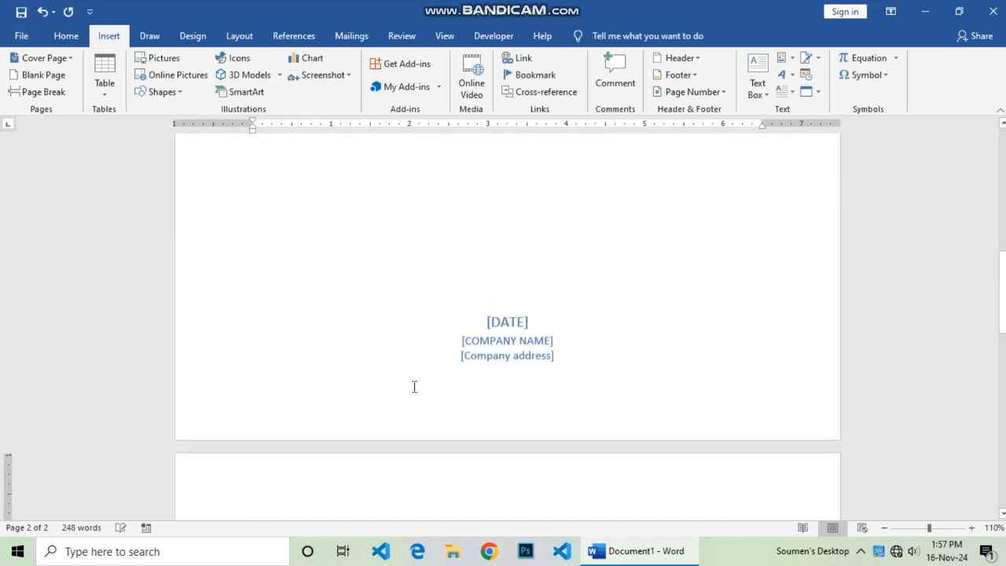
- Fill in the cover page with the title "HGFHFHGF G" and the subtitle "jkhkijhykiluhylihy"
left_click(501, 420)
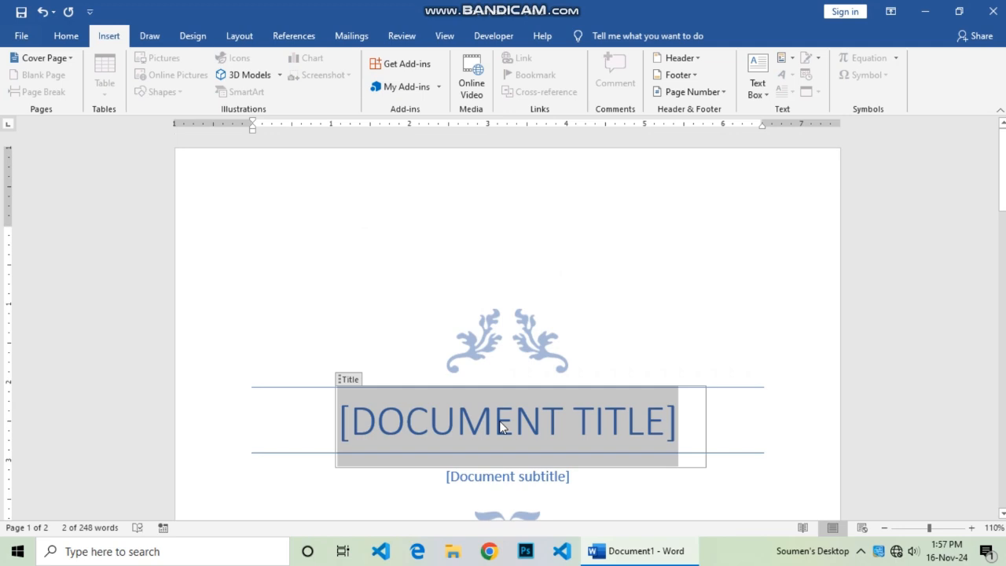
scroll(499, 424, "down", 1)
type("HGFHFHGF G")
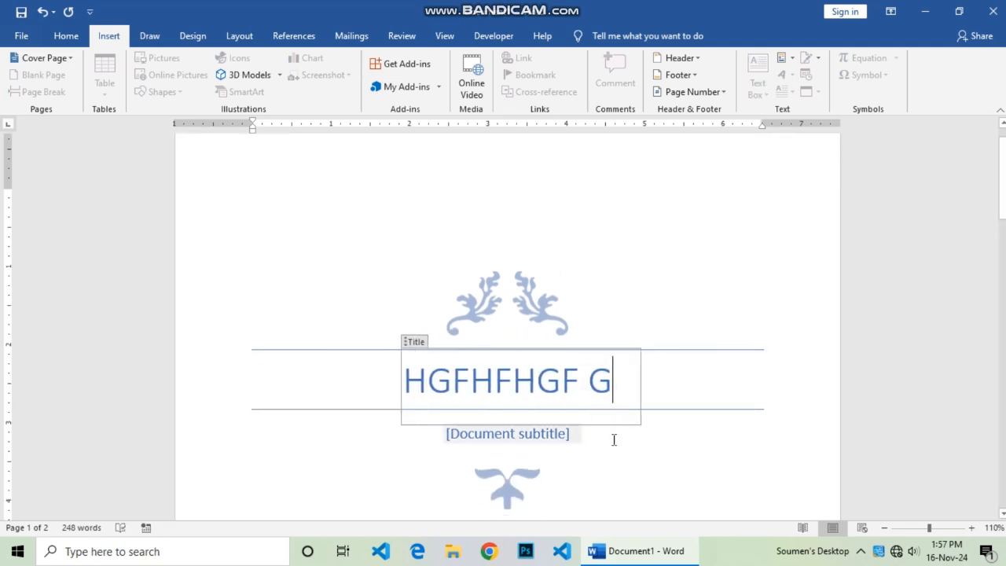
left_click(551, 433)
type("jkhkijhykiluhylihy")
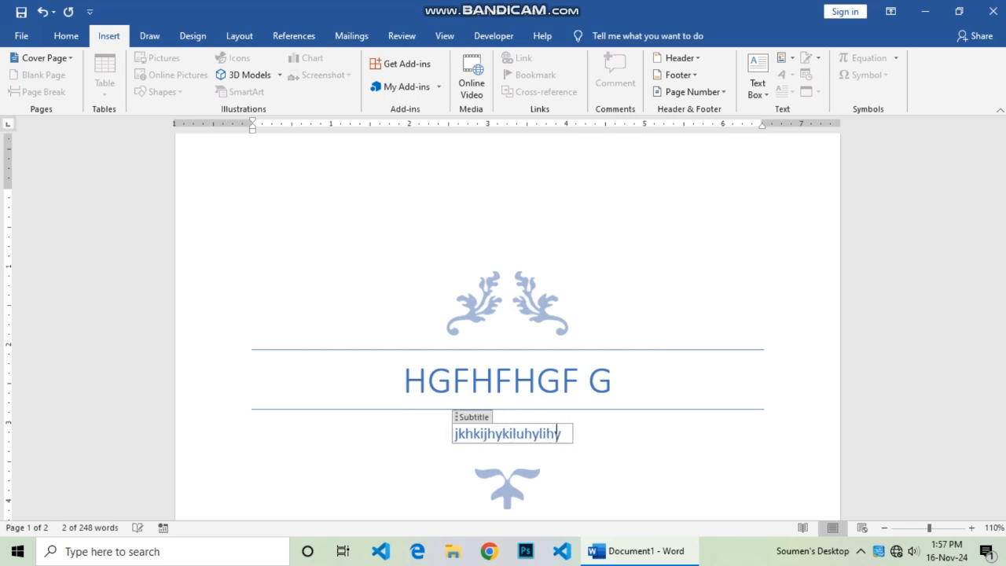
scroll(582, 420, "down", 3)
scroll(581, 420, "down", 6)
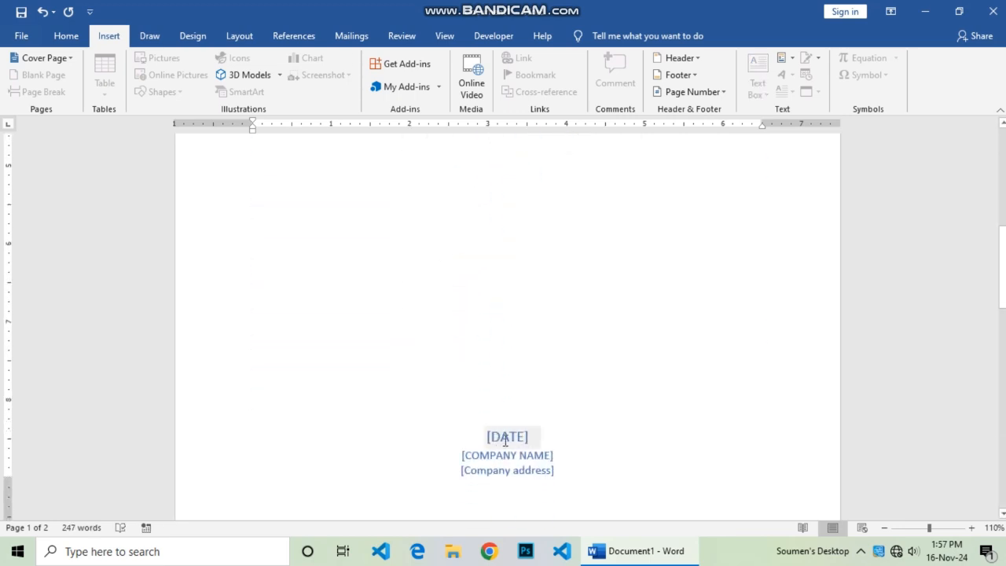
left_click(480, 357)
- Replace the cover page with the built-in Integral design and review it together with the text page
scroll(480, 358, "up", 9)
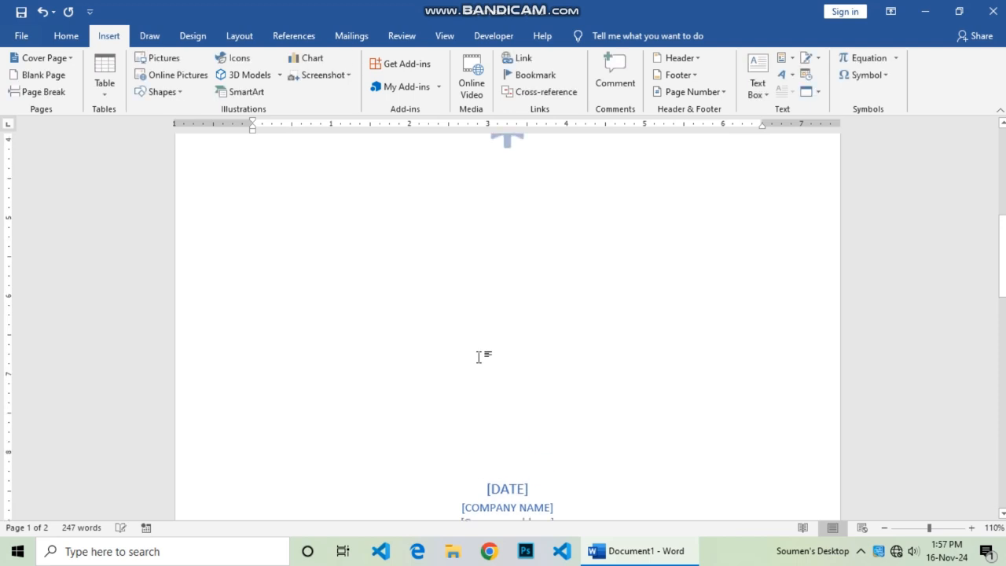
left_click(68, 59)
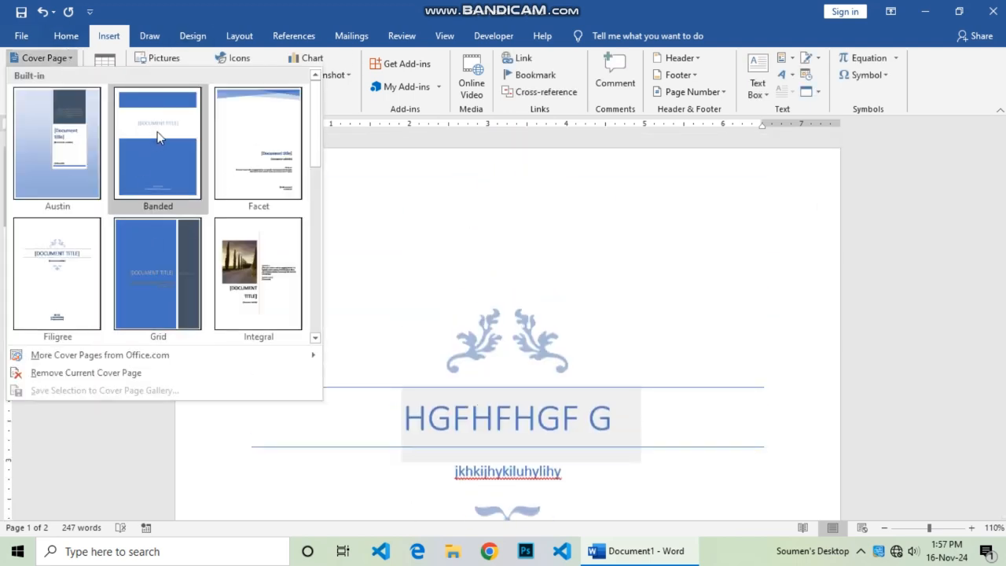
left_click(250, 244)
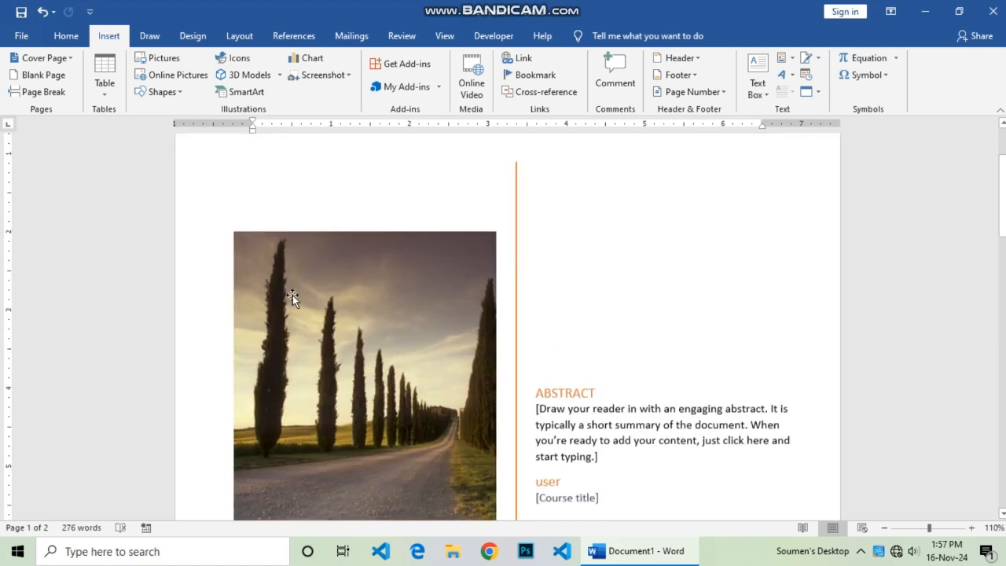
scroll(292, 297, "down", 10)
scroll(295, 309, "down", 3)
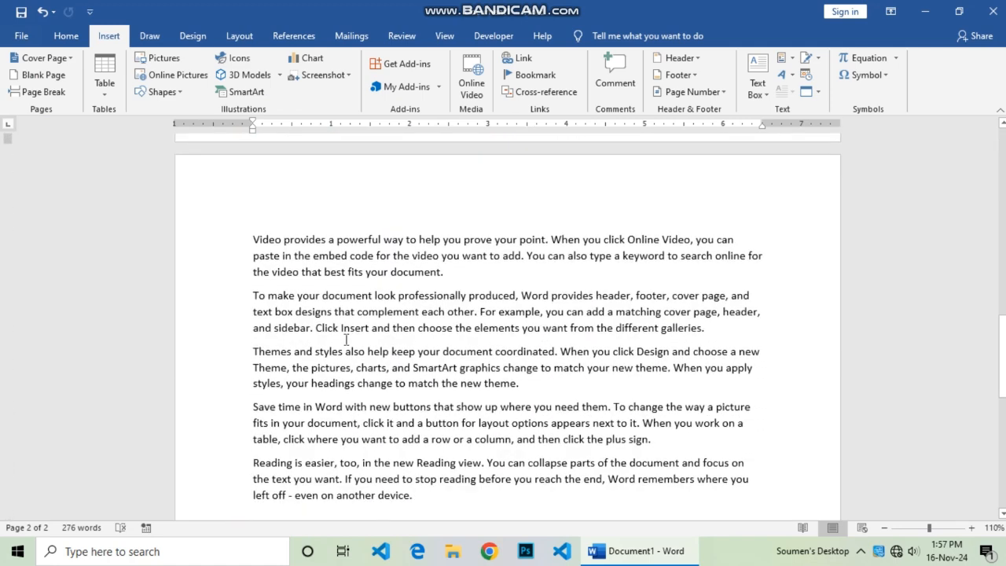
scroll(400, 304, "up", 4)
scroll(400, 303, "up", 8)
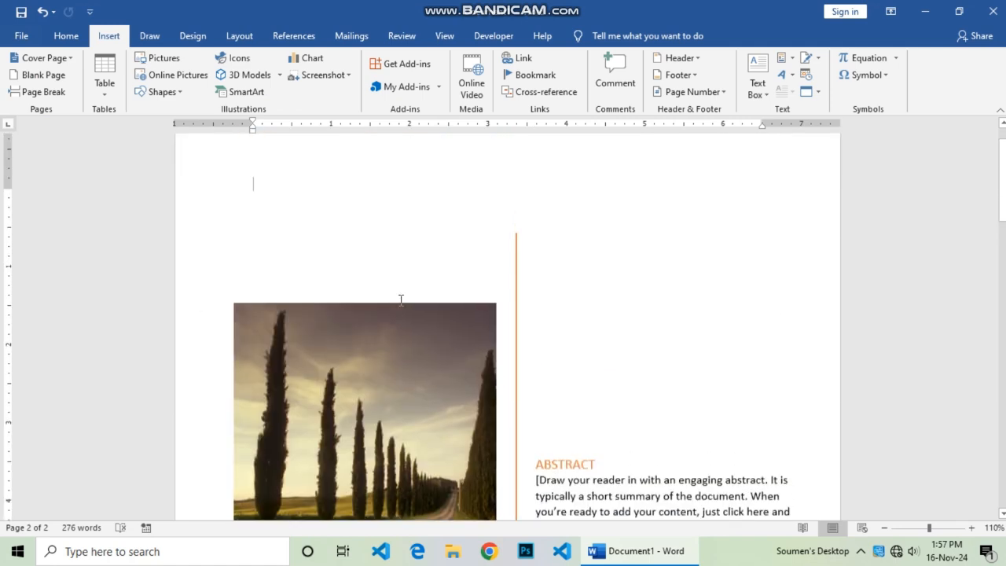
- Remove the current cover page from the document
left_click(63, 59)
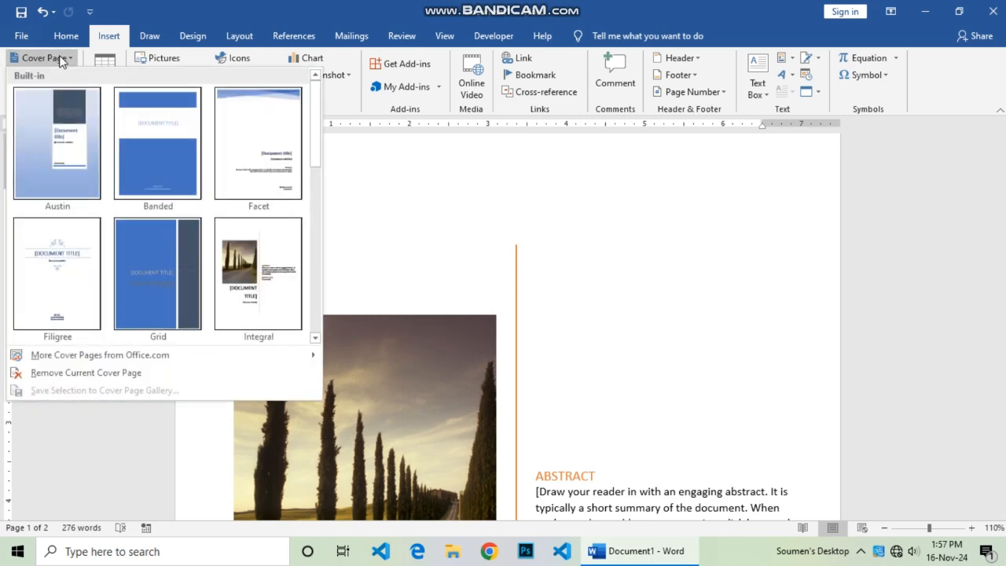
left_click(112, 381)
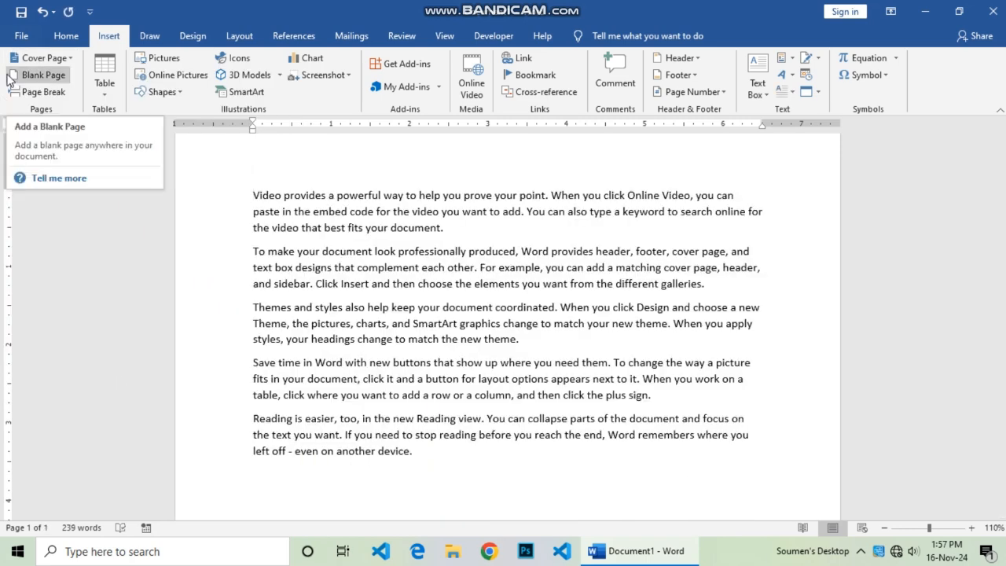
- Insert a blank page after the end of the last paragraph, "even on another device."
left_click(252, 283)
left_click_drag(249, 191, 422, 455)
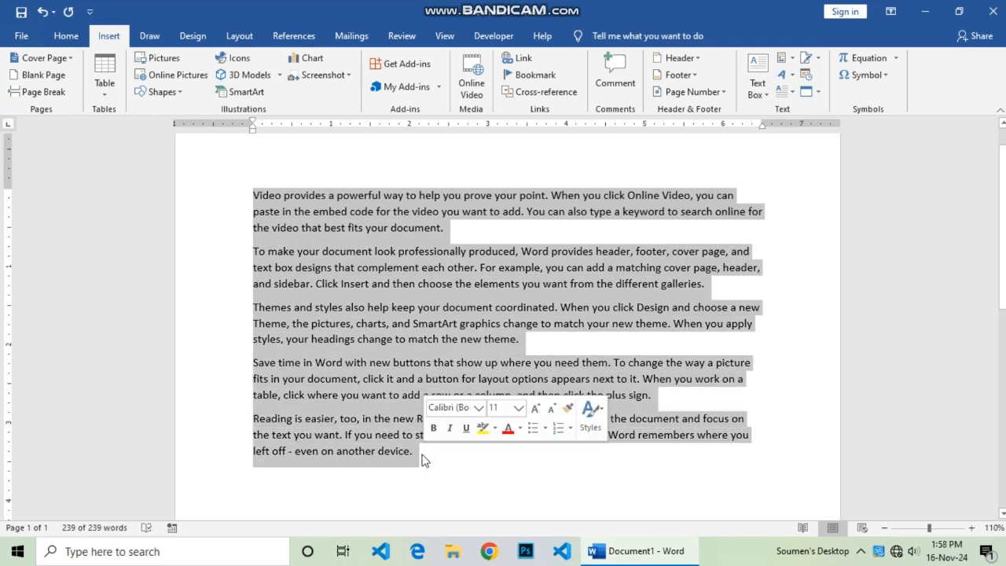
left_click(422, 460)
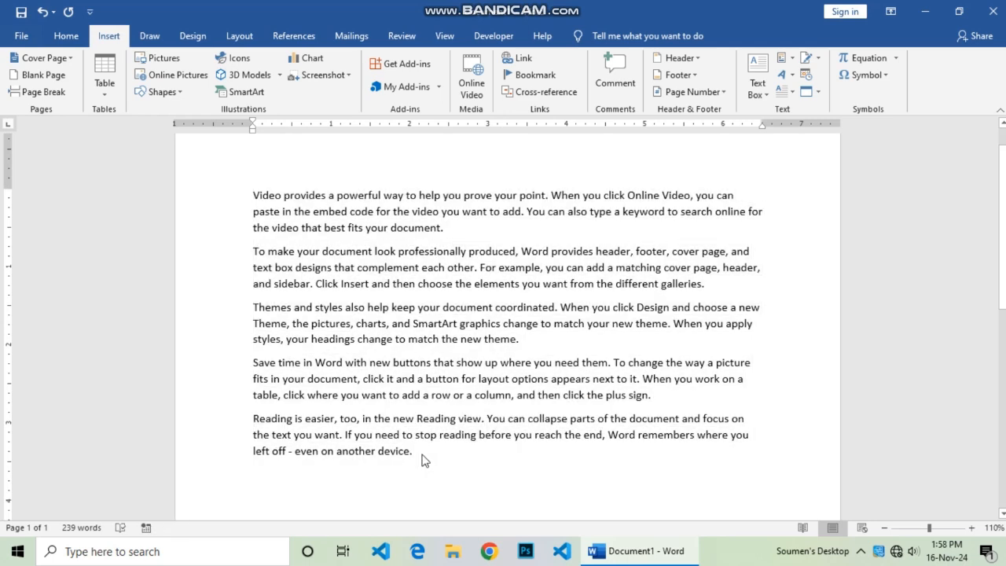
scroll(422, 487, "down", 5)
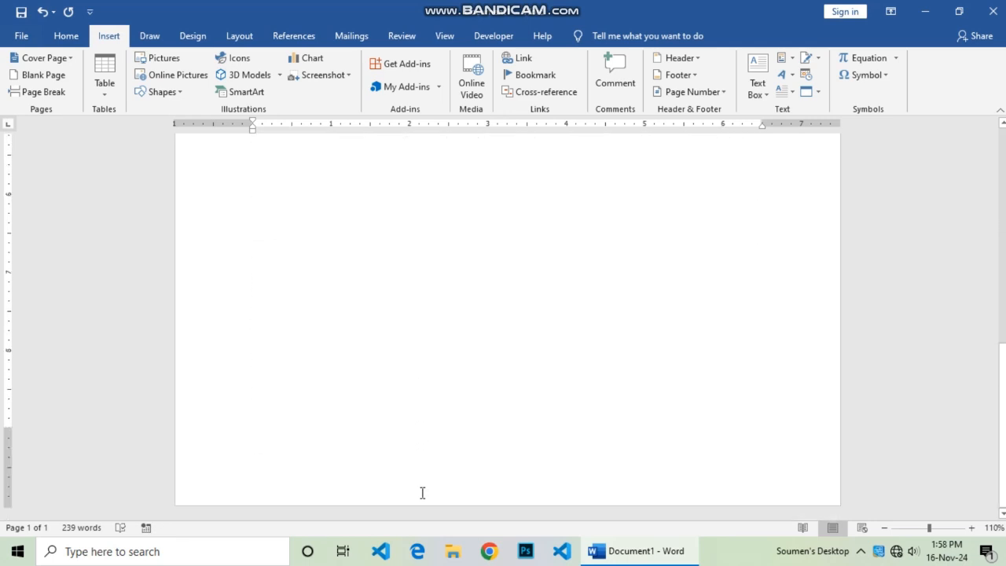
scroll(422, 490, "up", 5)
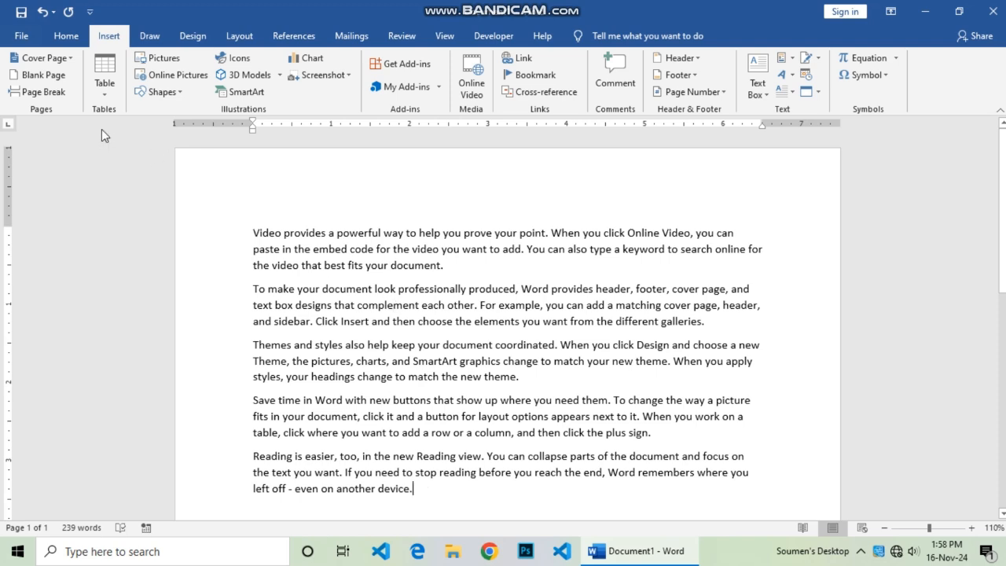
left_click(45, 76)
scroll(289, 465, "down", 5)
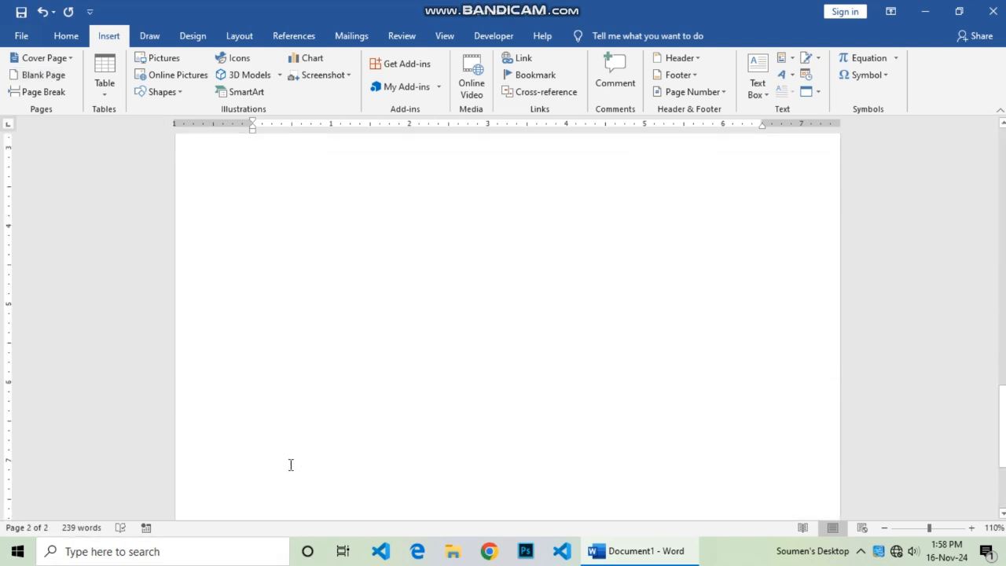
- Zoom out to 70% and examine the added blank page and how it follows the text page
left_click(883, 528)
left_click(883, 528)
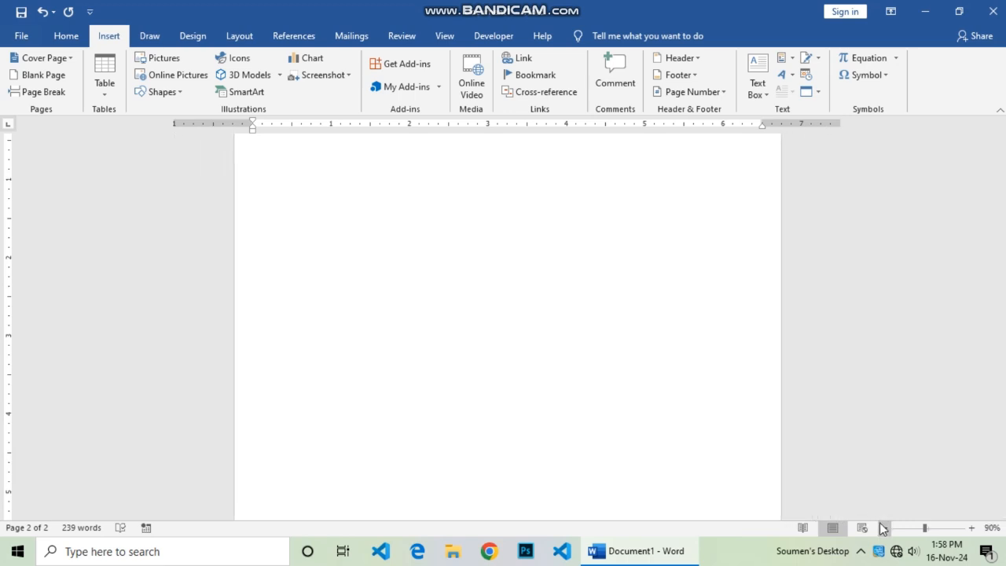
left_click(884, 528)
left_click(883, 528)
scroll(503, 485, "up", 8)
scroll(502, 488, "up", 2)
scroll(501, 487, "down", 10)
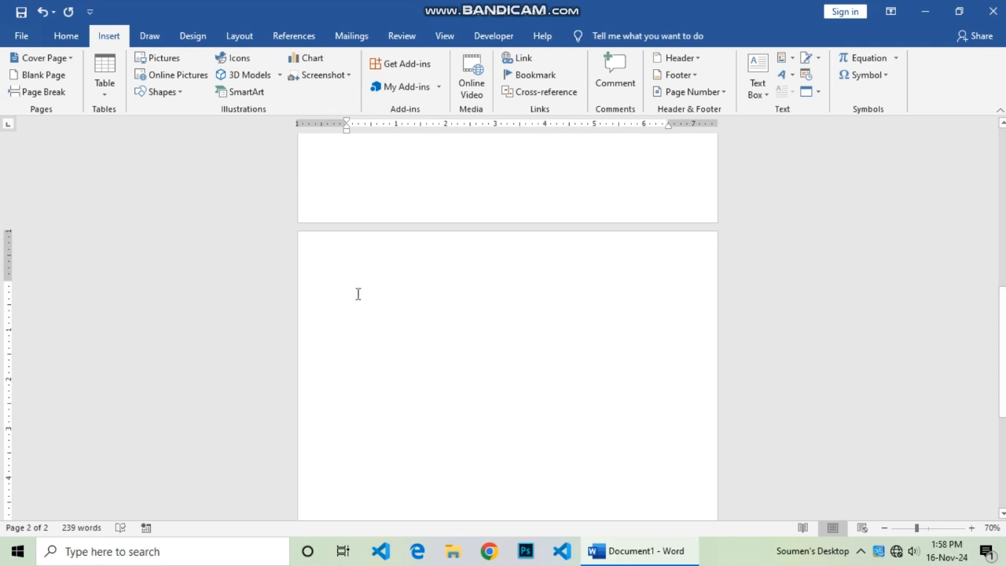
left_click_drag(355, 284, 459, 436)
left_click(393, 342)
scroll(364, 295, "up", 3)
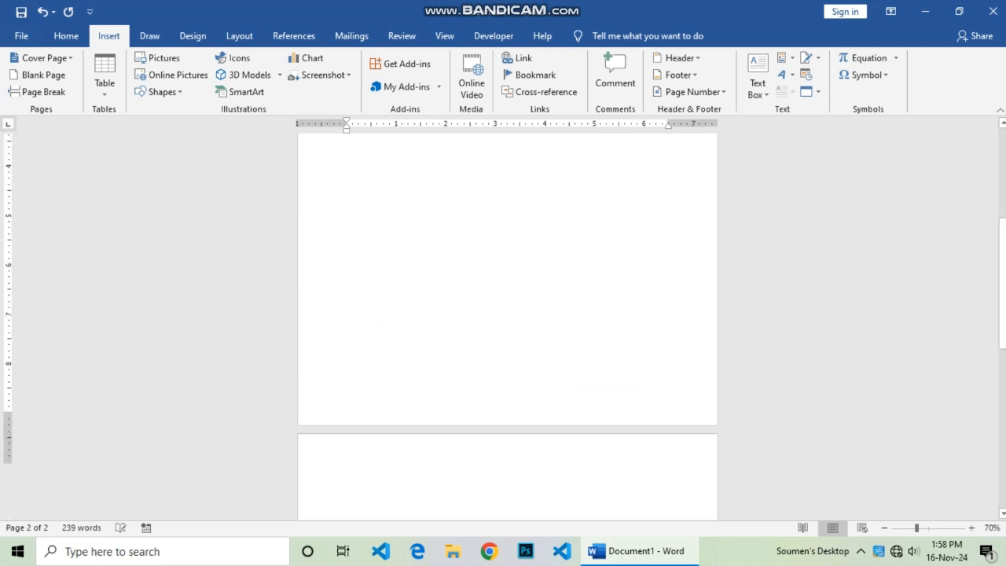
scroll(446, 149, "up", 1)
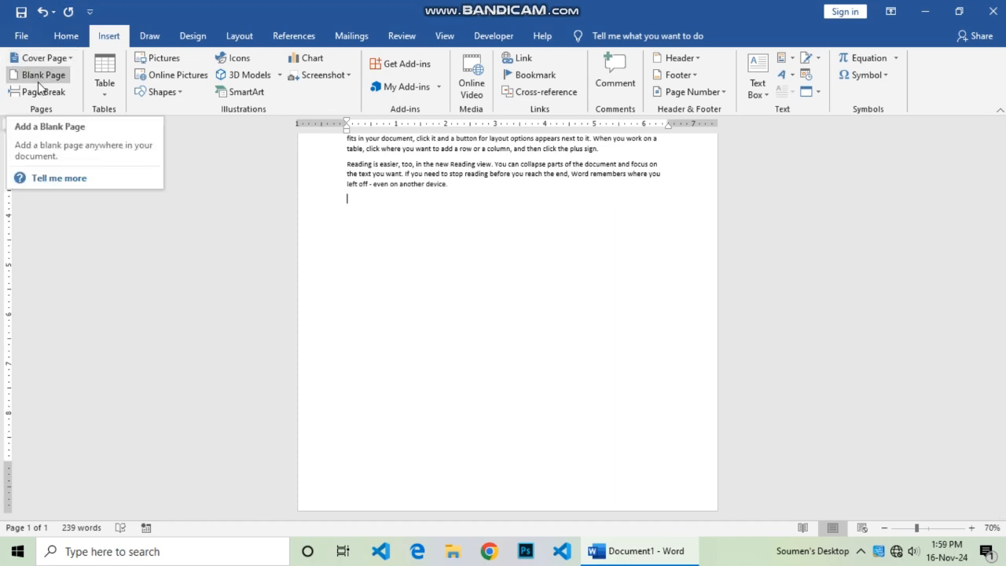
- Insert a table of six columns and five rows below the last paragraph
left_click(96, 93)
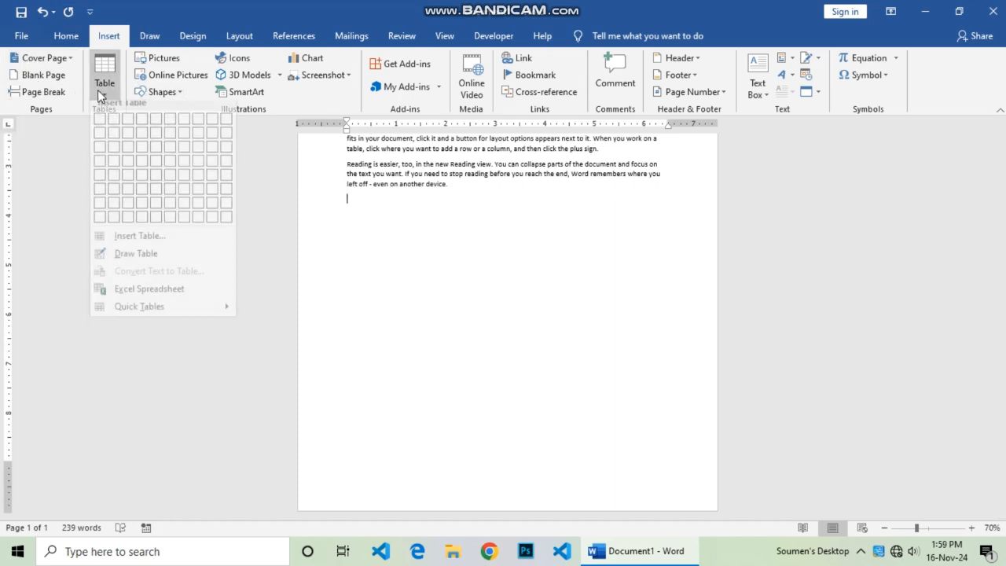
left_click(494, 307)
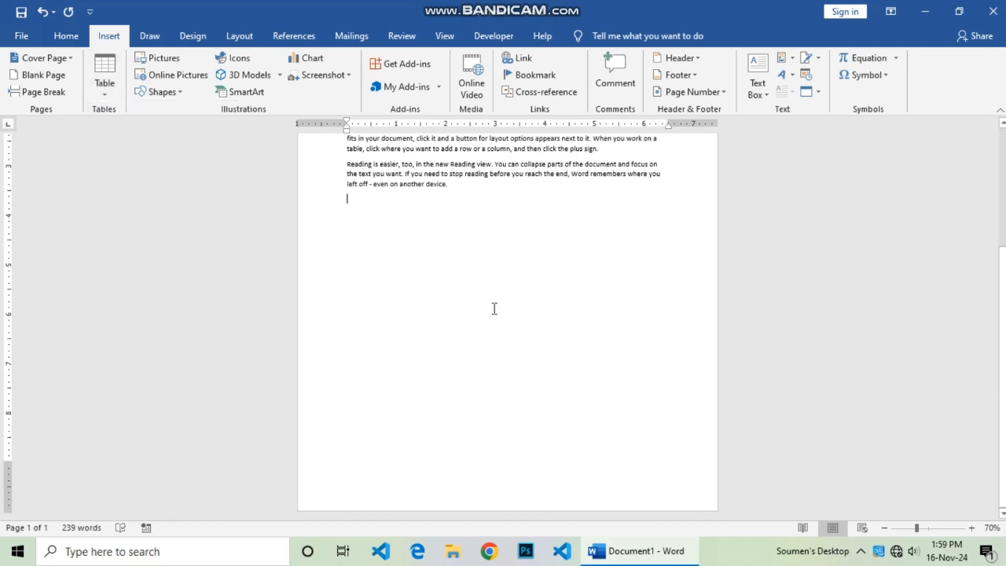
left_click(971, 527)
left_click(972, 528)
left_click(972, 527)
left_click(971, 527)
left_click(972, 528)
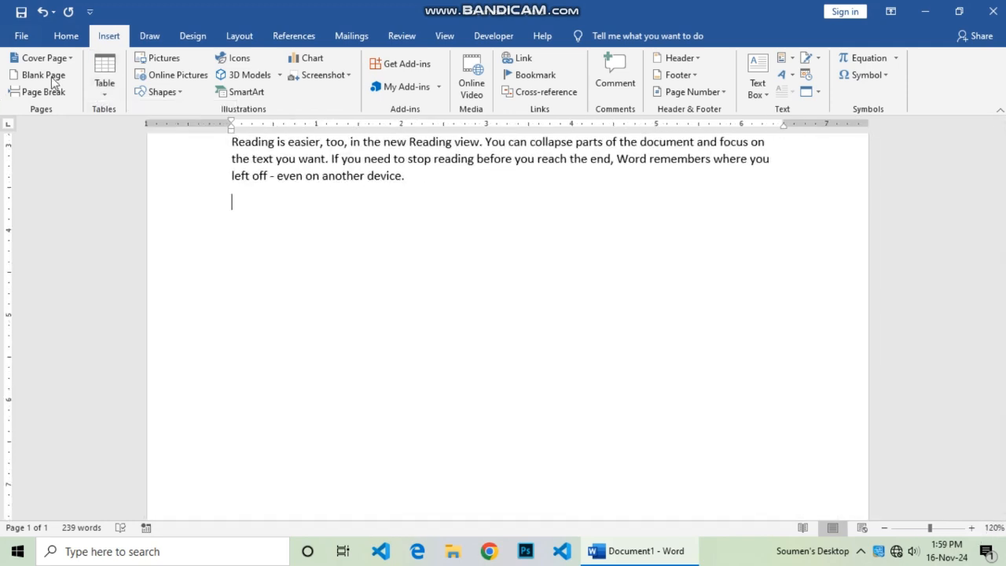
left_click(106, 95)
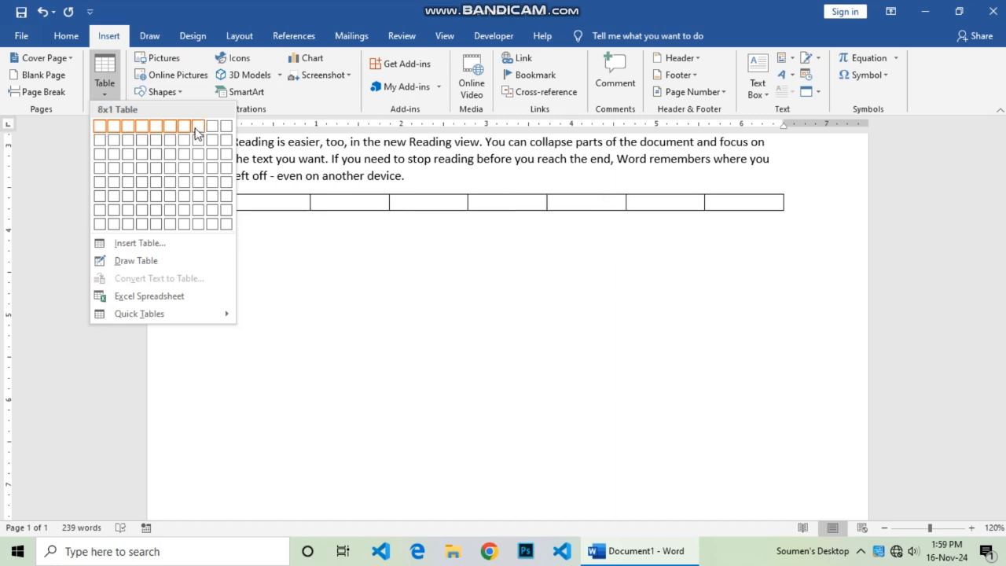
left_click(173, 182)
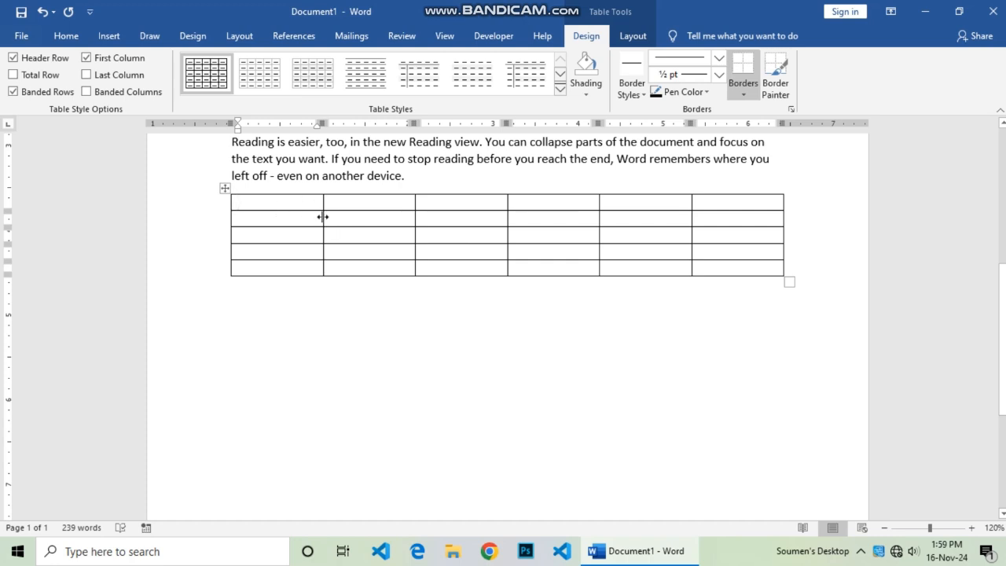
- Narrow the table's first column, widen the second column, and increase the height of the first two rows
left_click_drag(321, 217, 284, 228)
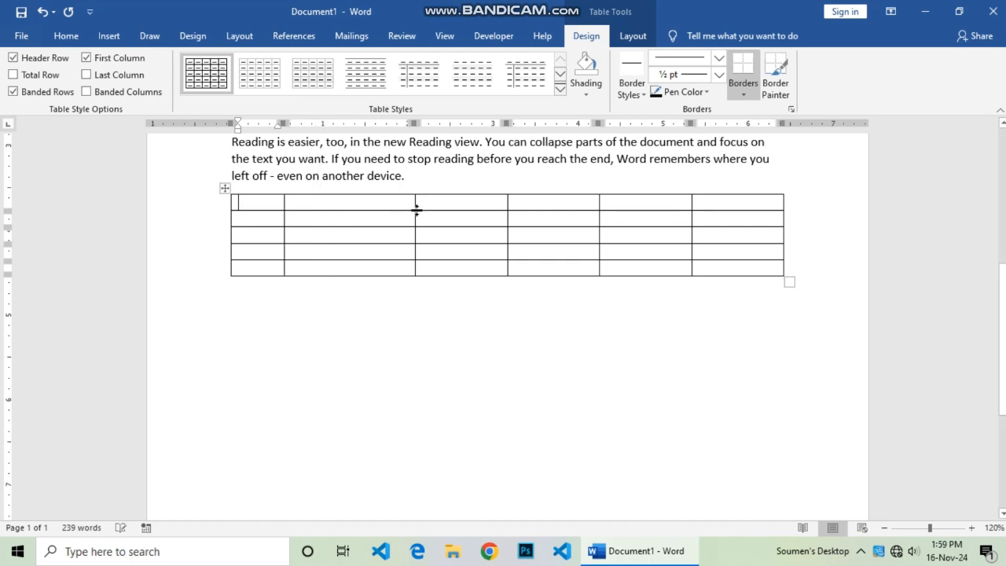
left_click_drag(414, 215, 464, 218)
mouse_move(372, 211)
left_mouse_down()
mouse_move(372, 245)
mouse_move(374, 219)
left_mouse_up()
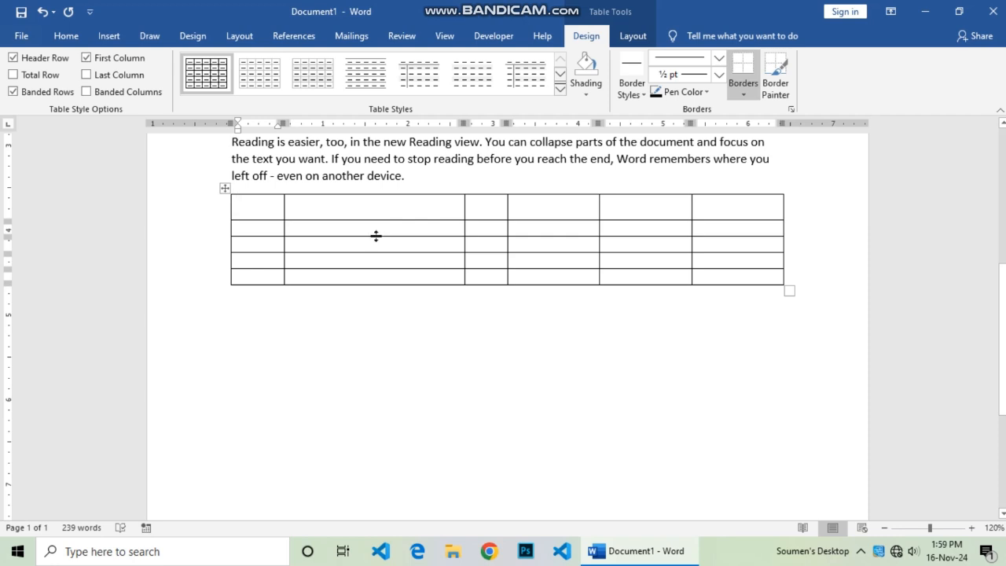
mouse_move(375, 236)
left_mouse_down()
mouse_move(378, 272)
mouse_move(380, 247)
left_mouse_up()
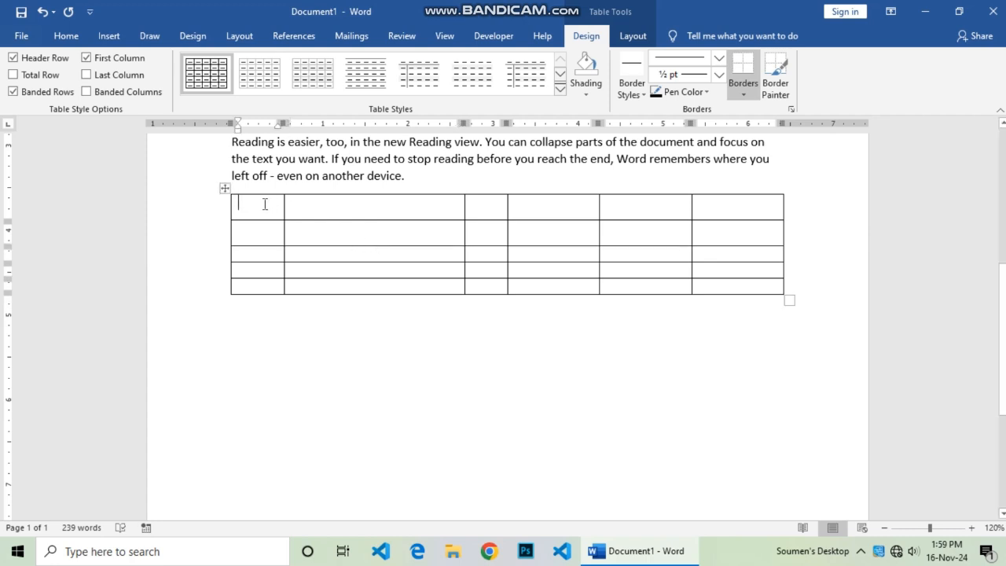
- Enter the headings "Sl no" and "name" in the first two cells of the table's header row
type("s")
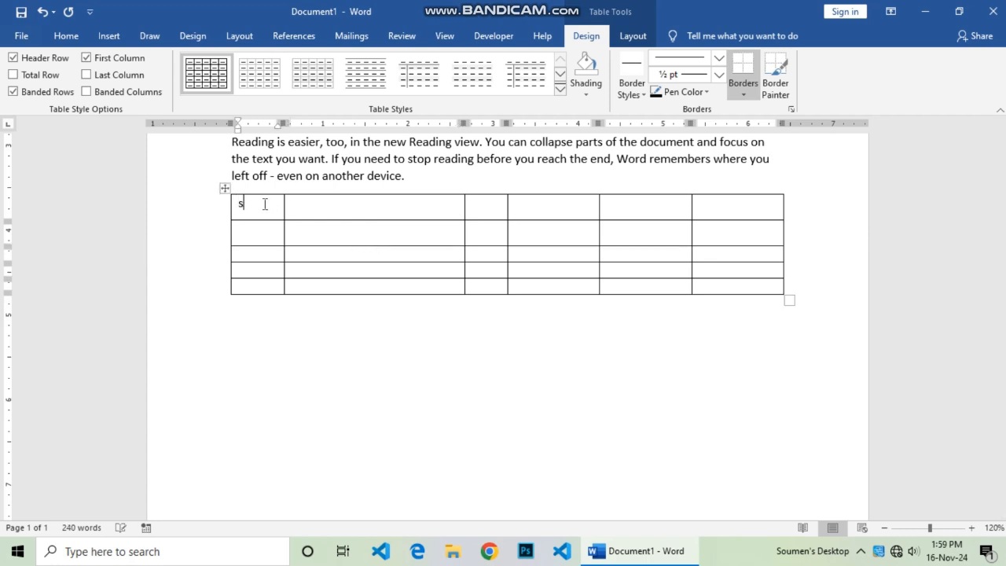
type("l no")
key("Tab")
type("name")
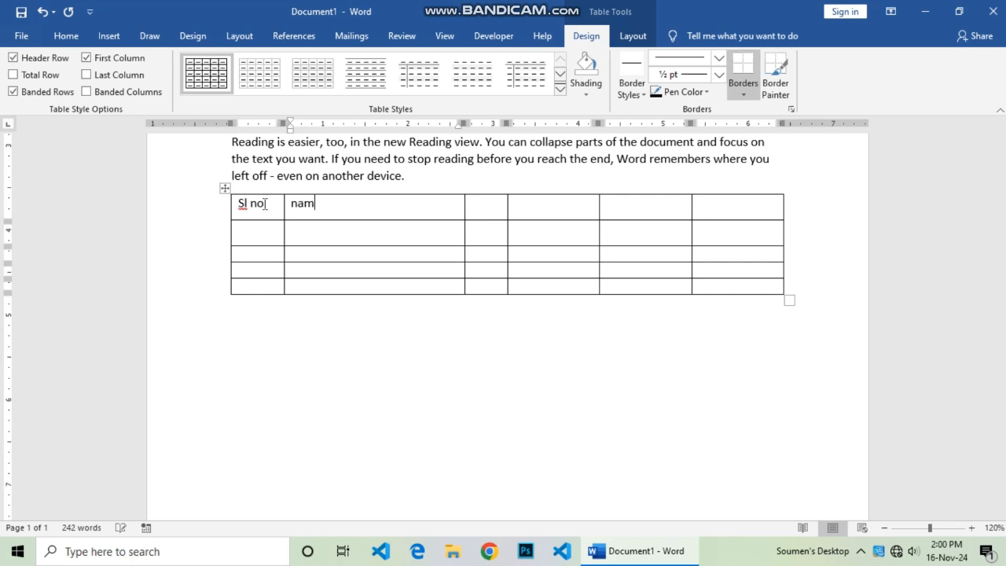
left_click(487, 207)
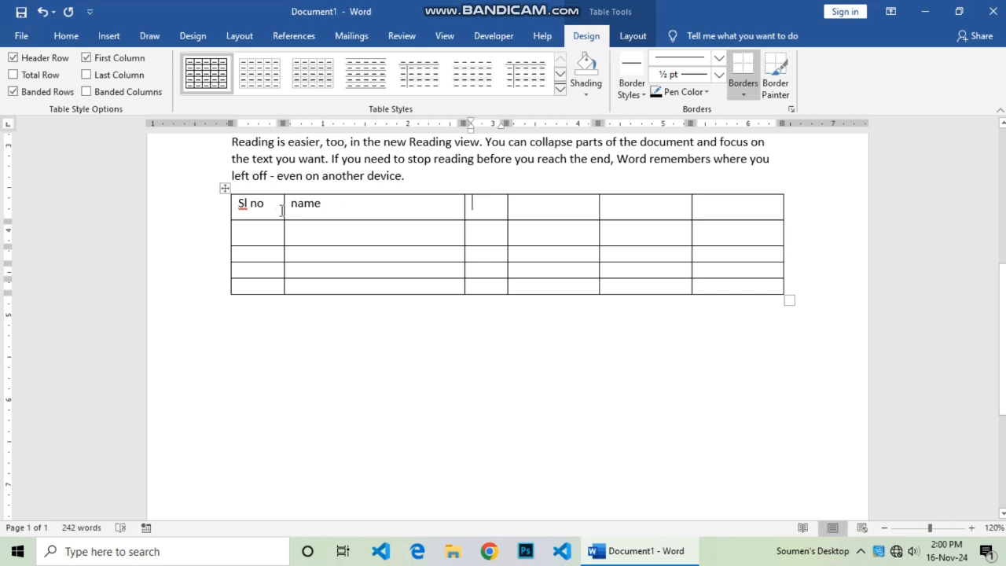
- Reduce the header row's height slightly and narrow the "Sl no" column closer to its text
left_click_drag(268, 220, 267, 214)
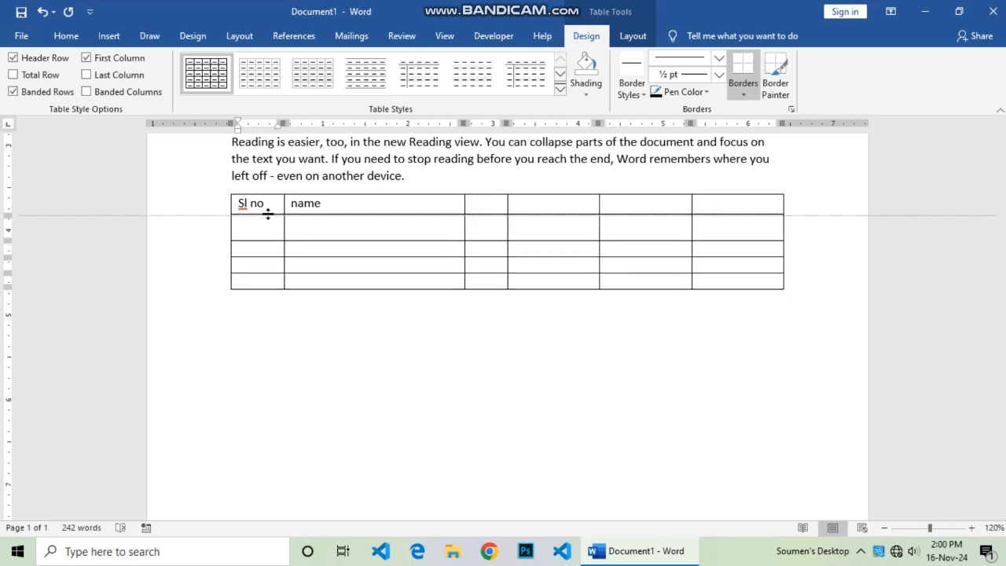
left_click_drag(284, 203, 279, 203)
left_click(337, 230)
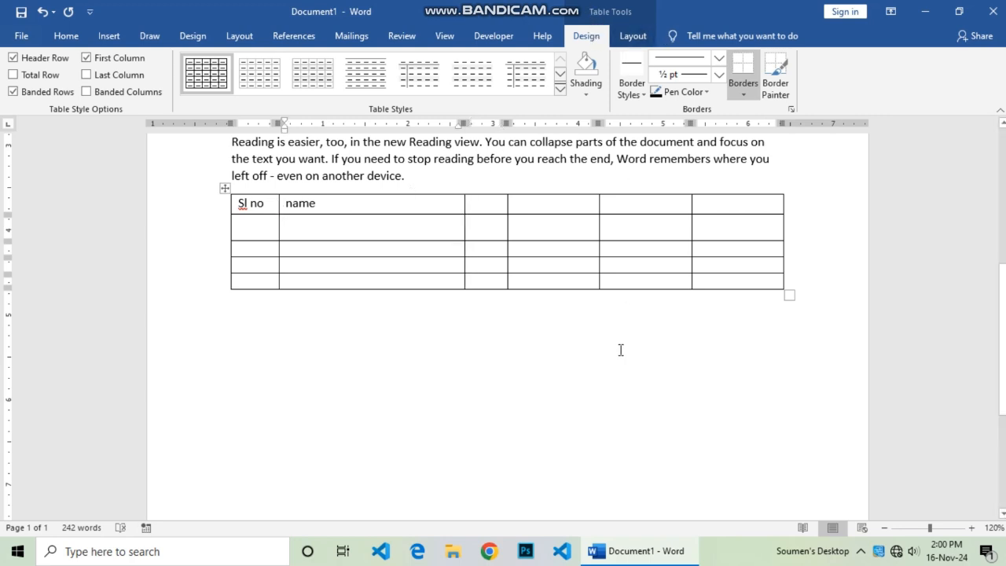
left_click(608, 385)
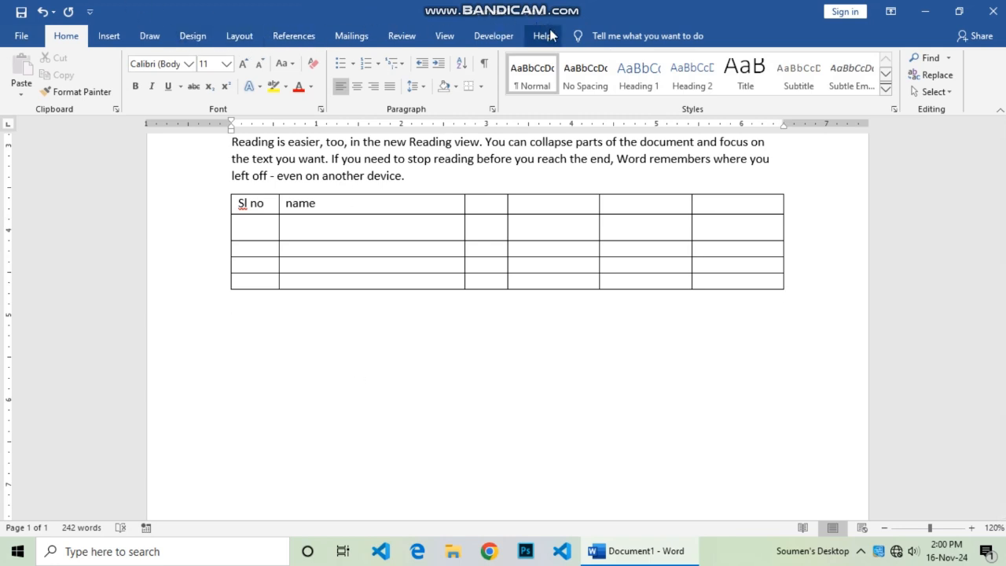
- Apply the blue grid table style with solid header row and first column, and replace it with its green version
left_click(303, 225)
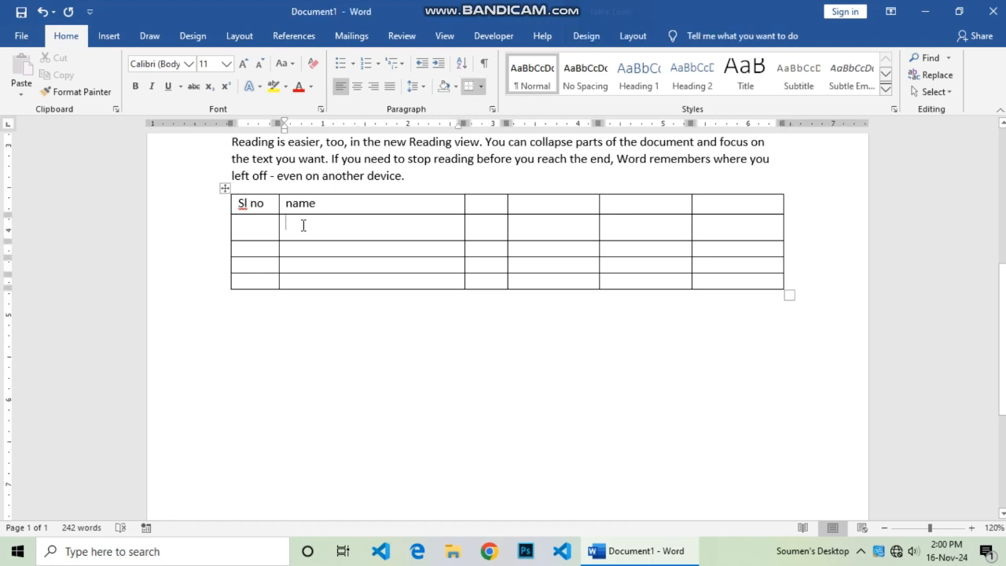
left_click(587, 36)
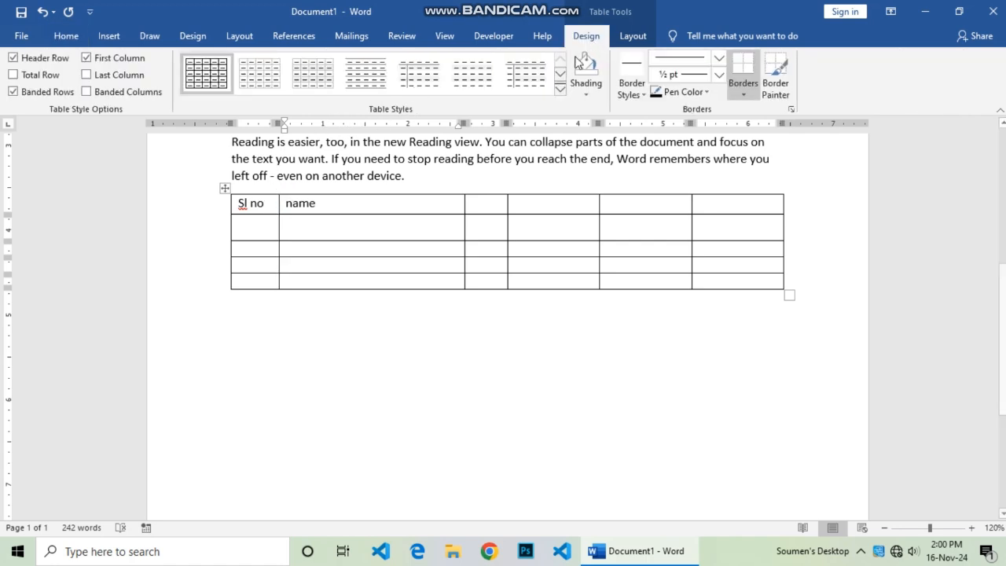
left_click(561, 93)
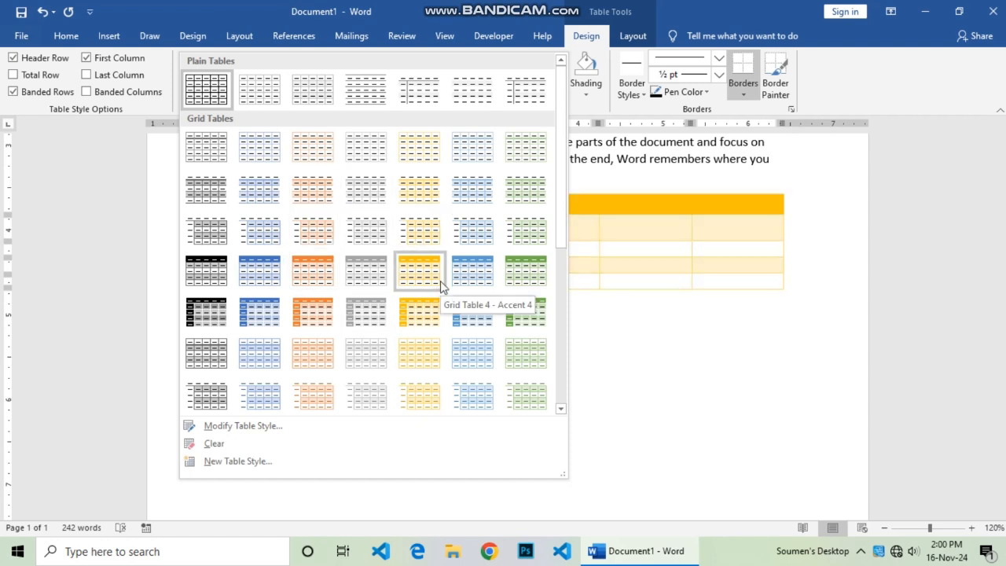
left_click(273, 314)
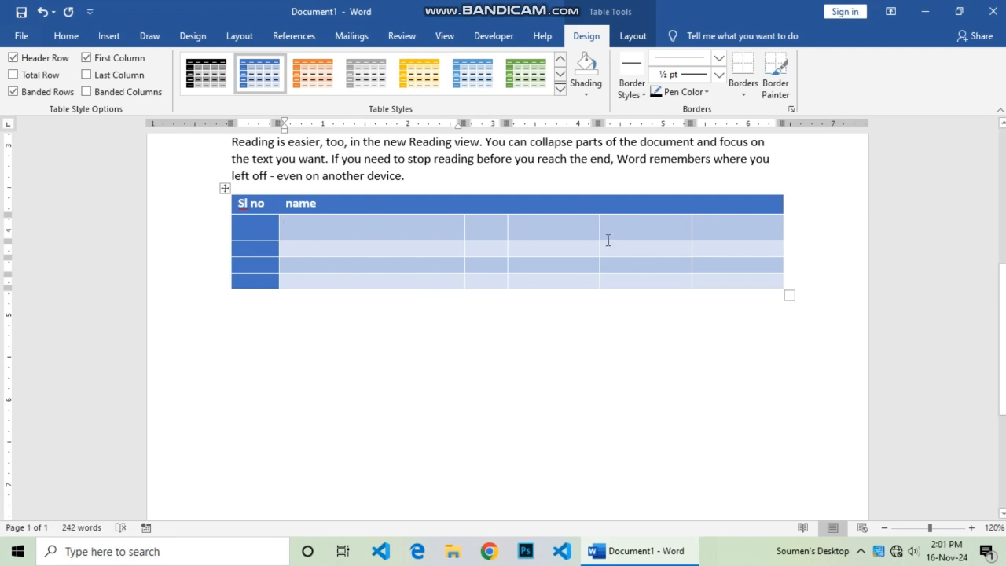
left_click(559, 89)
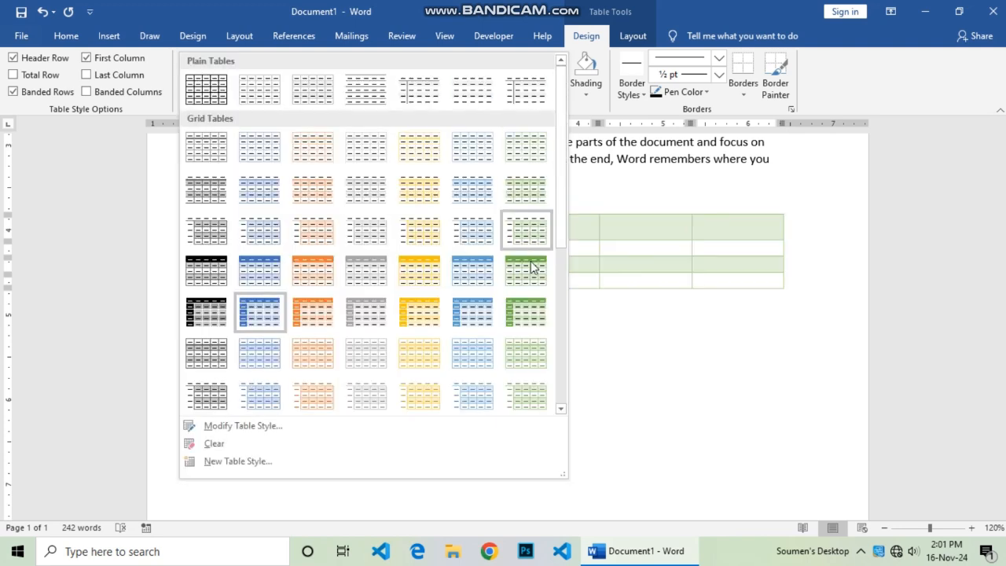
left_click(528, 297)
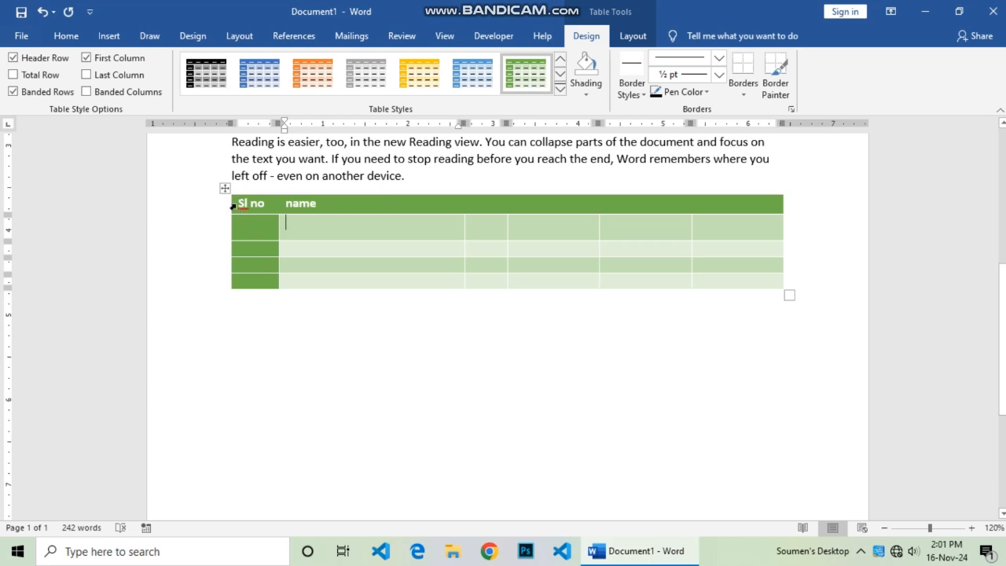
- Apply all borders to every cell of the green table
left_click_drag(241, 203, 792, 292)
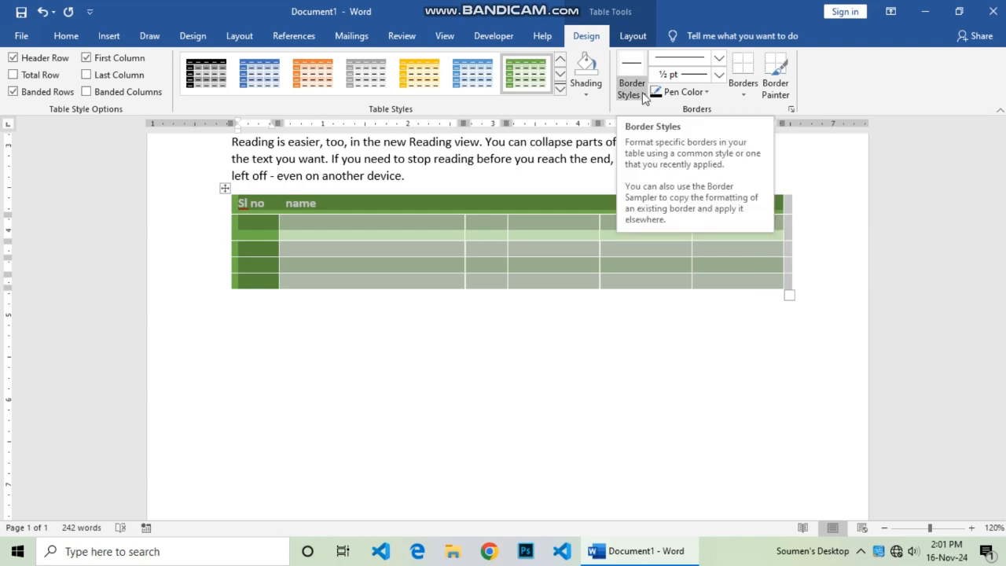
left_click(744, 95)
left_click(766, 201)
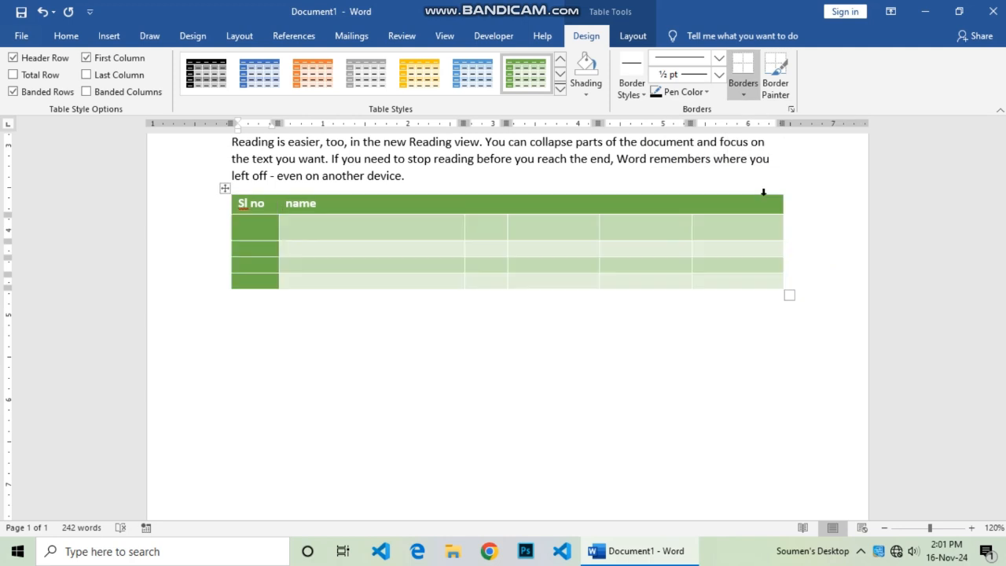
left_click(544, 390)
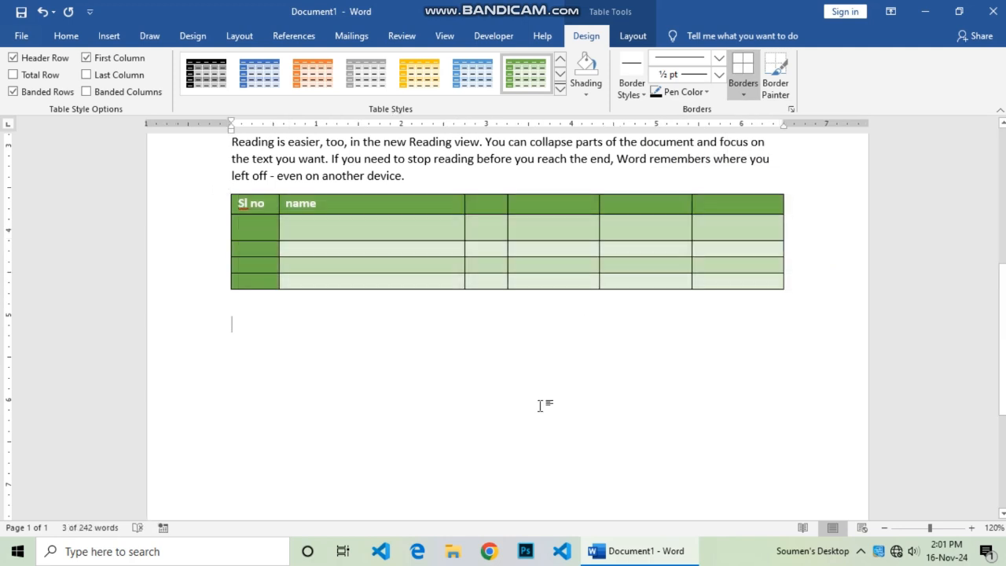
- Browse the table styles and set the table back to the plain black grid style
left_click(535, 253)
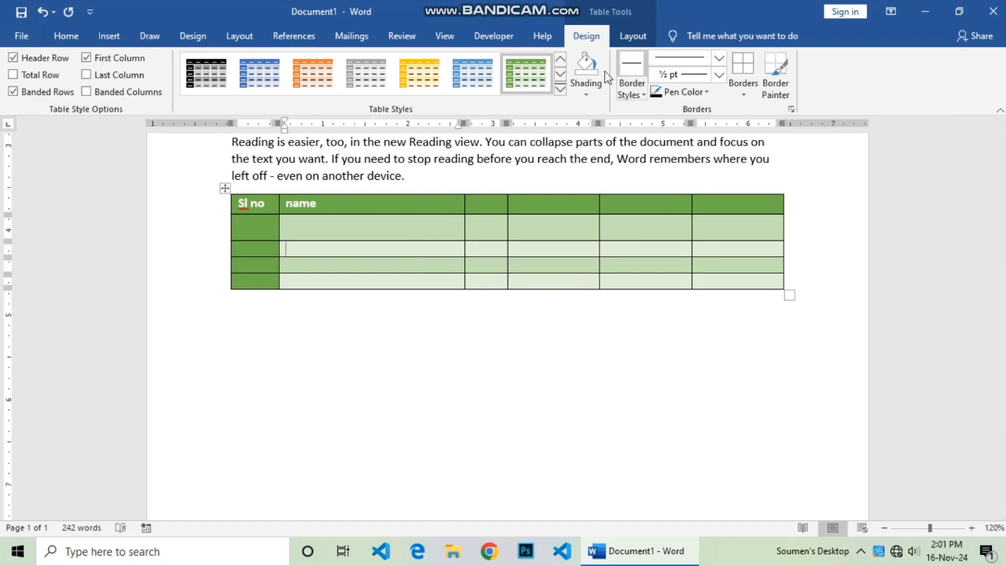
left_click(559, 88)
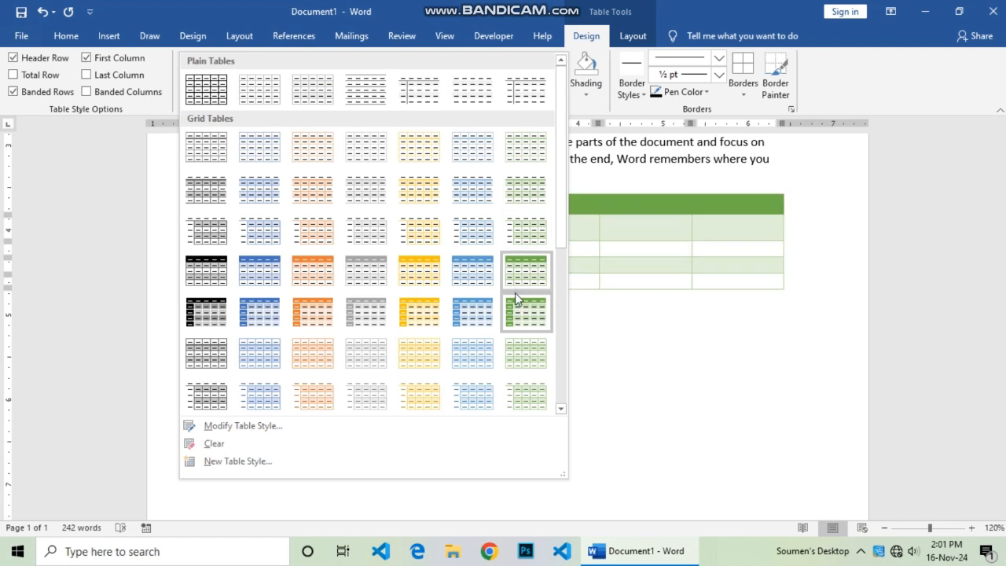
left_click(726, 334)
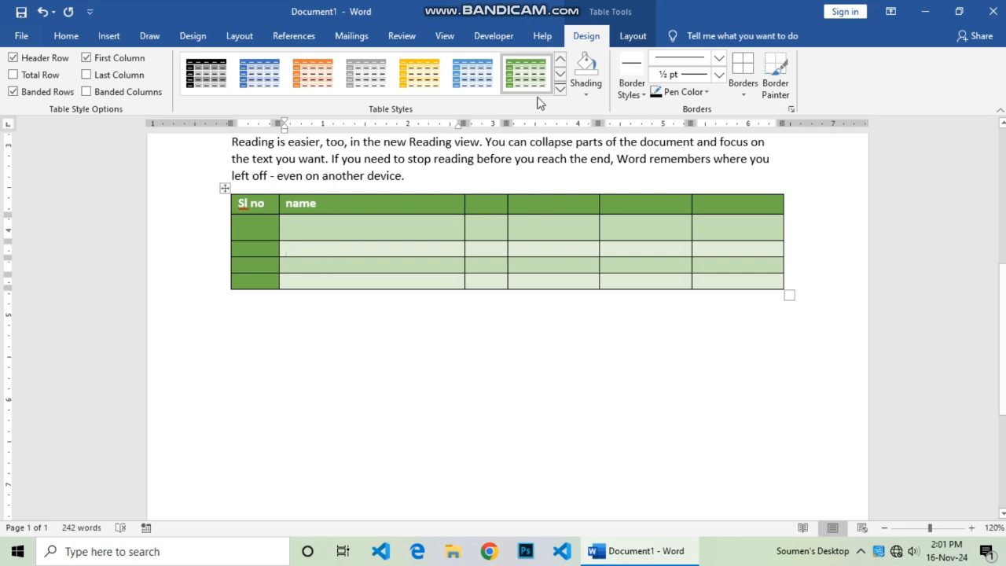
left_click(561, 89)
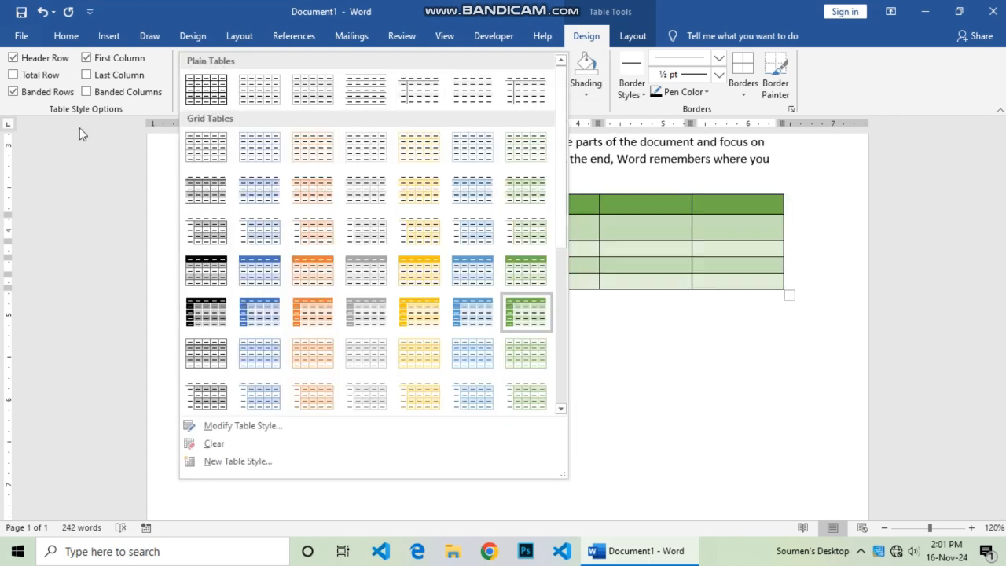
left_click(203, 88)
left_click(303, 302)
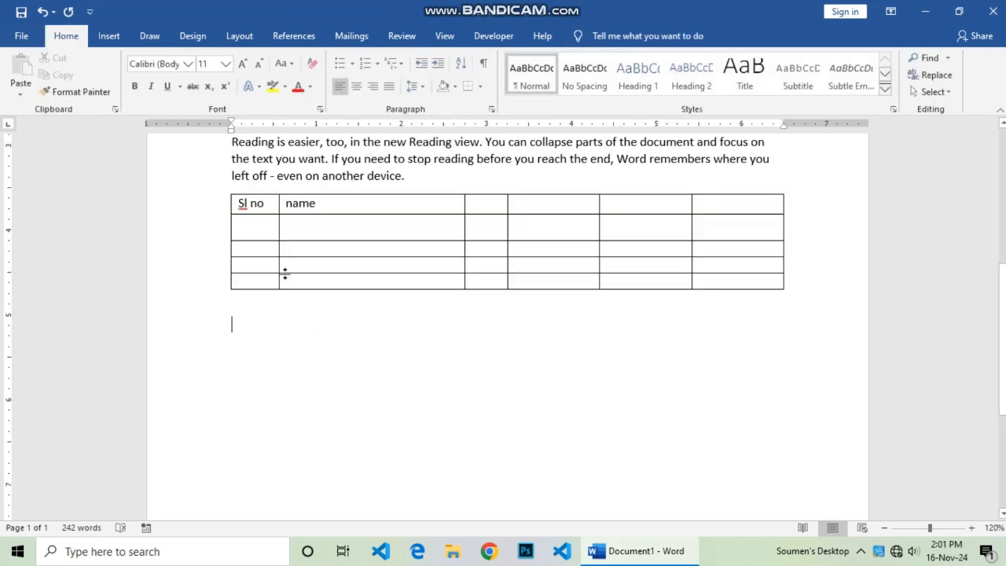
- Shade the whole header row with a light orange theme color
left_click_drag(270, 204, 707, 200)
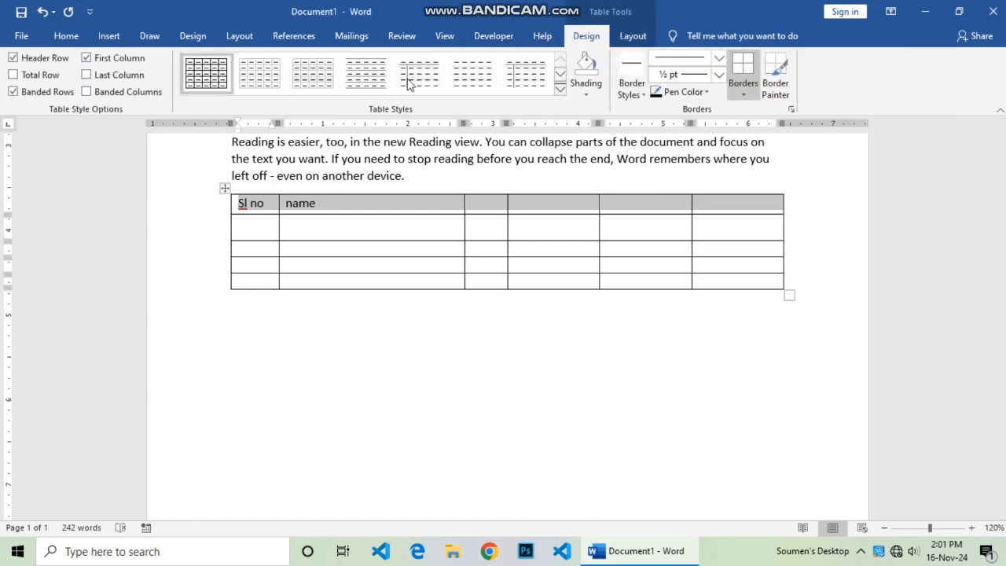
left_click(585, 93)
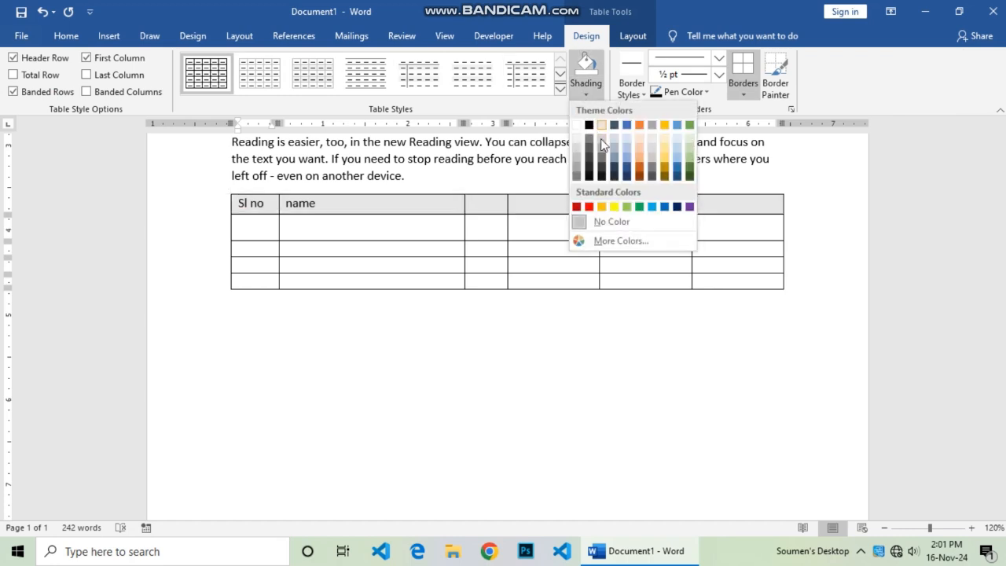
left_click(642, 163)
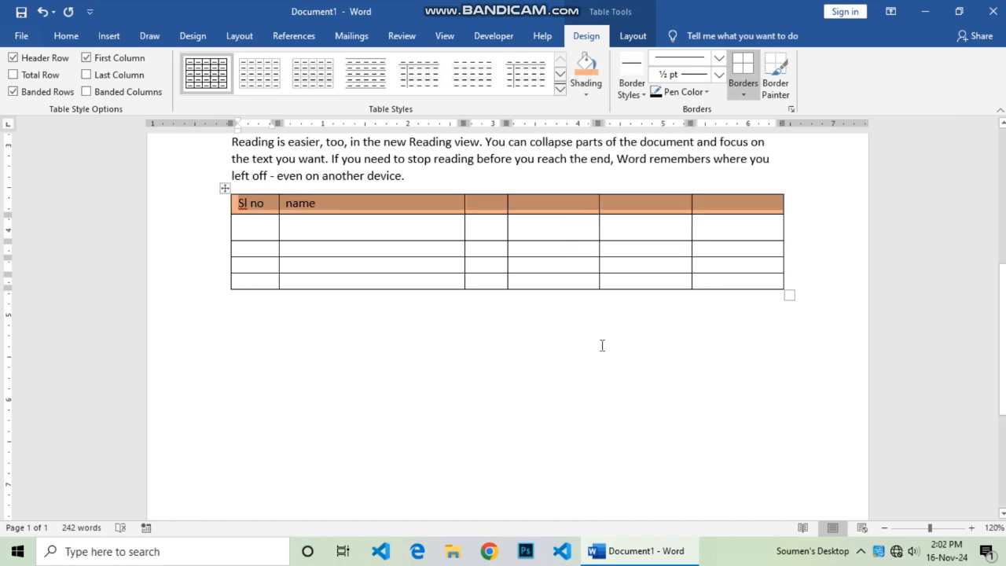
left_click(540, 252)
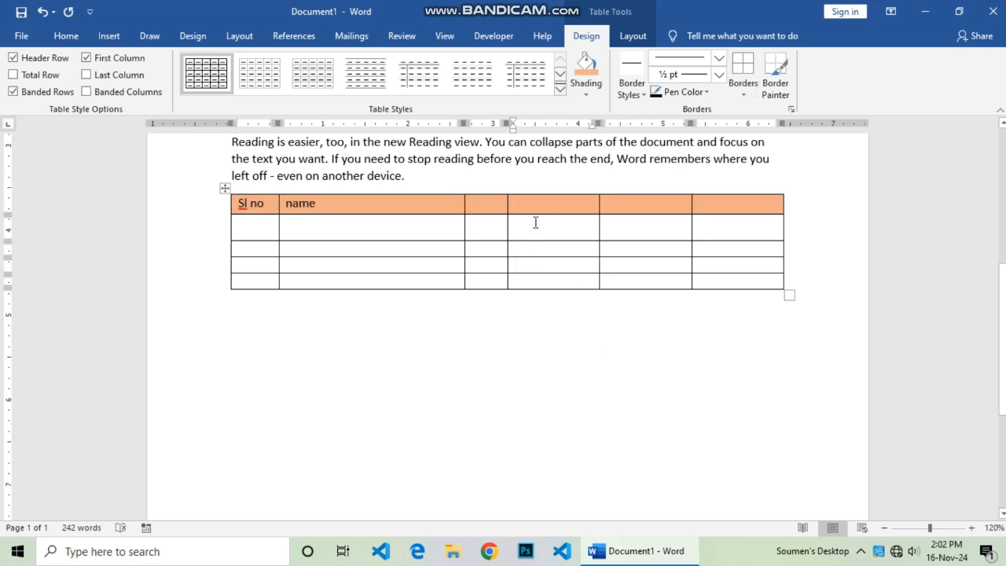
left_click(640, 36)
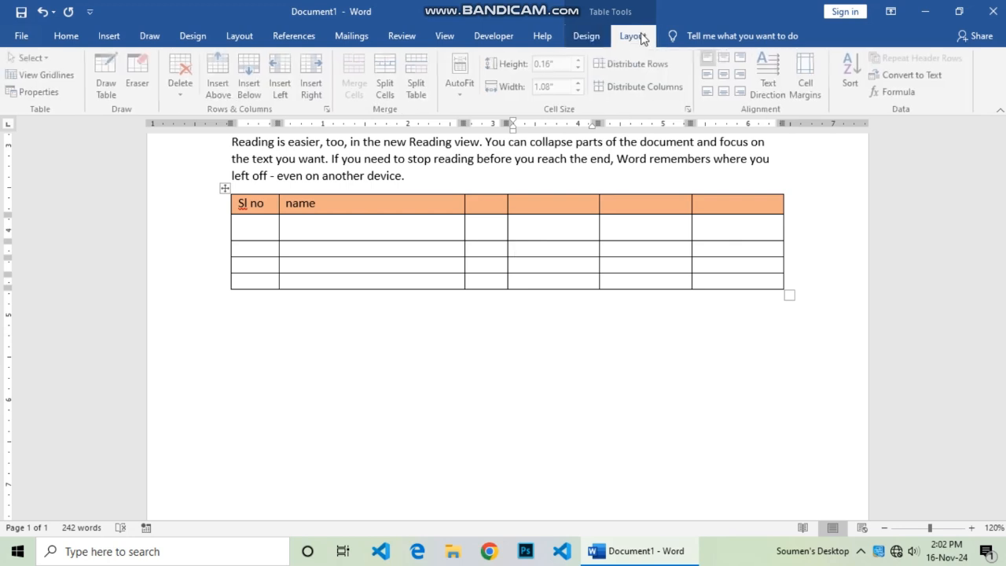
left_click(586, 36)
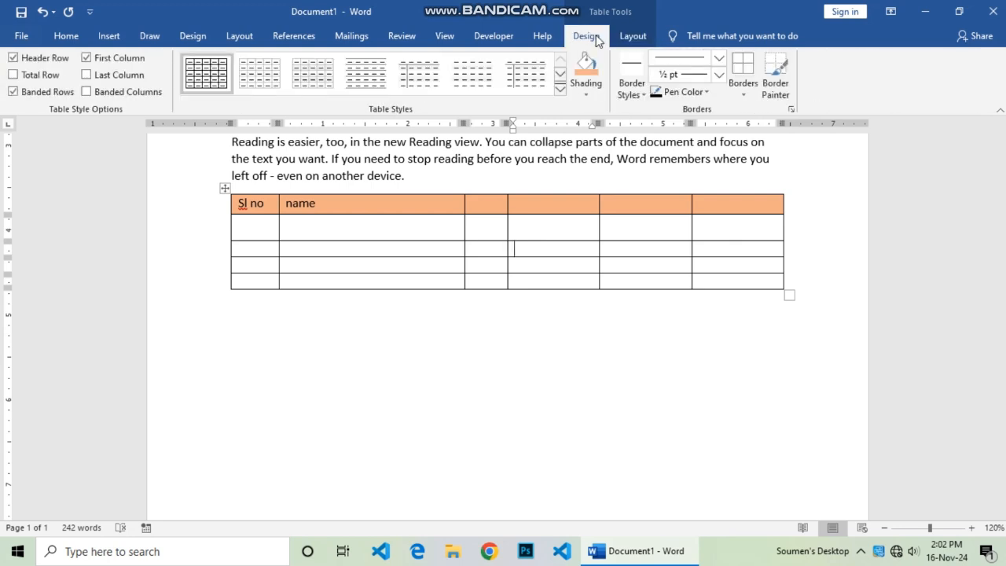
left_click(635, 36)
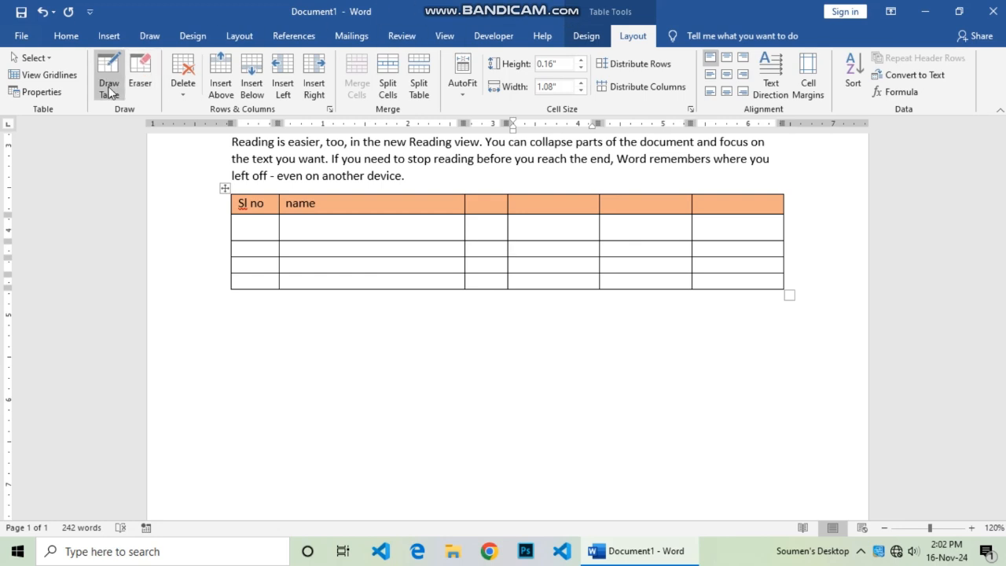
left_click(588, 37)
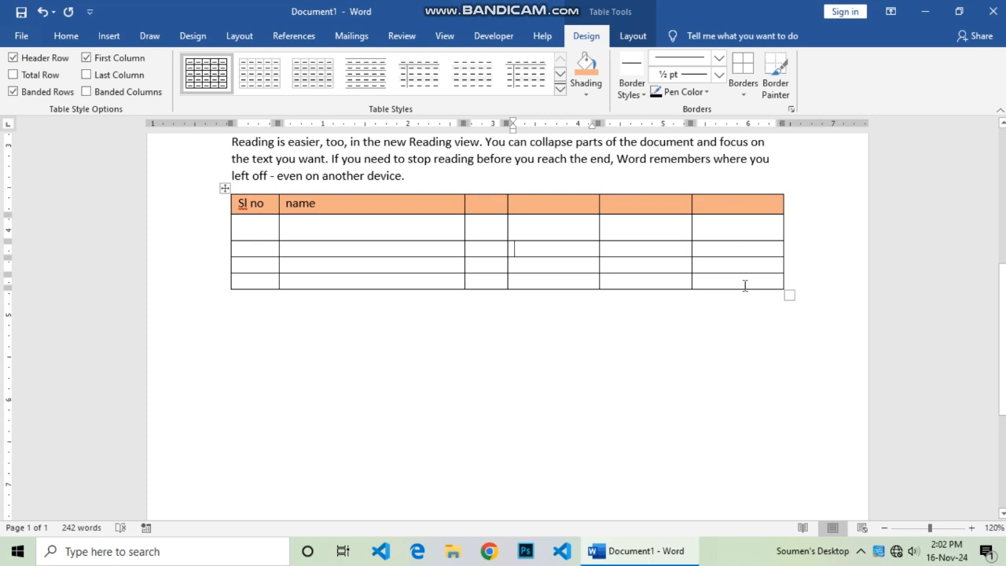
- Draw vertical lines through all rows with Draw Table, splitting the last column and the "name" column each in two
left_click(617, 42)
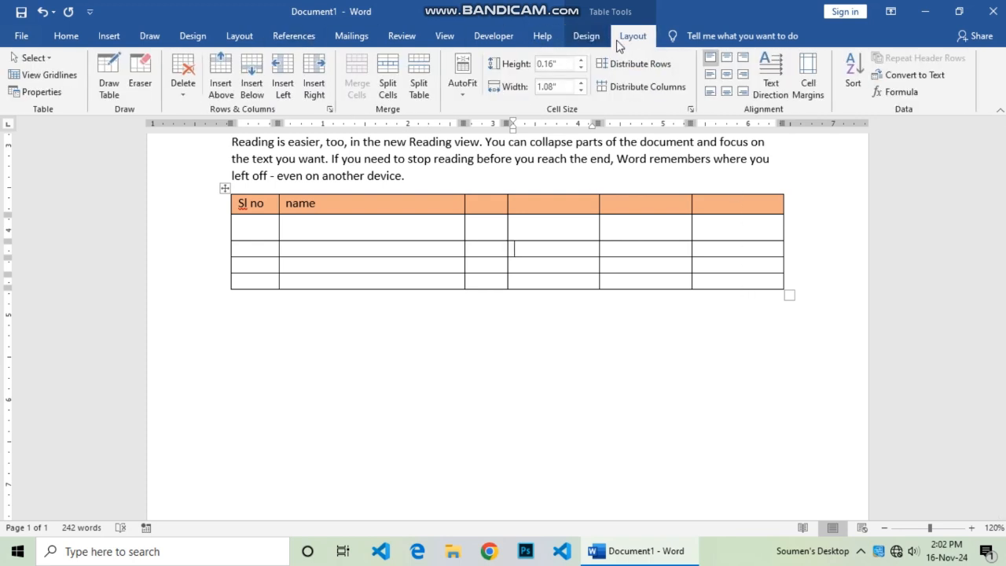
left_click(106, 80)
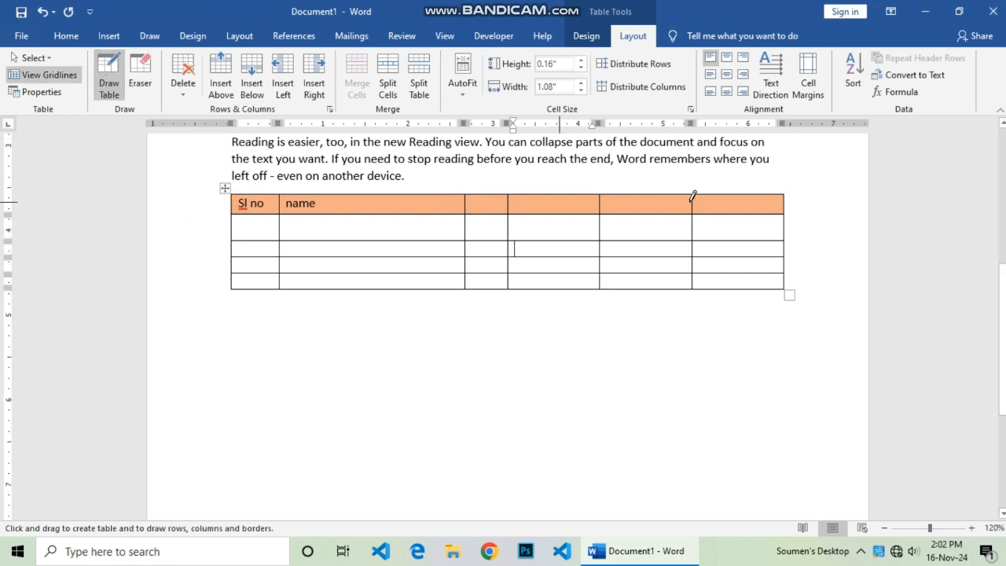
left_click_drag(742, 193, 743, 285)
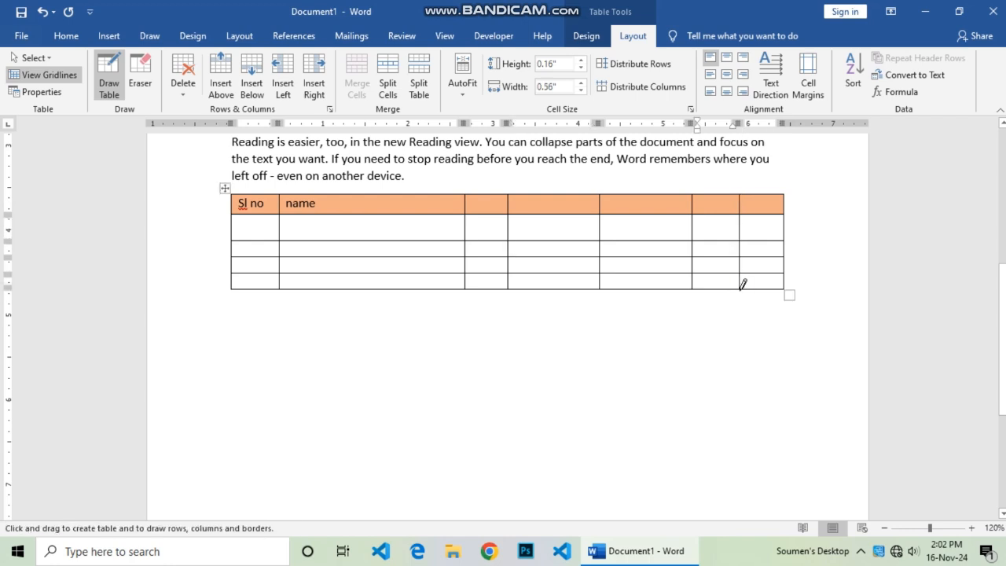
left_click(112, 86)
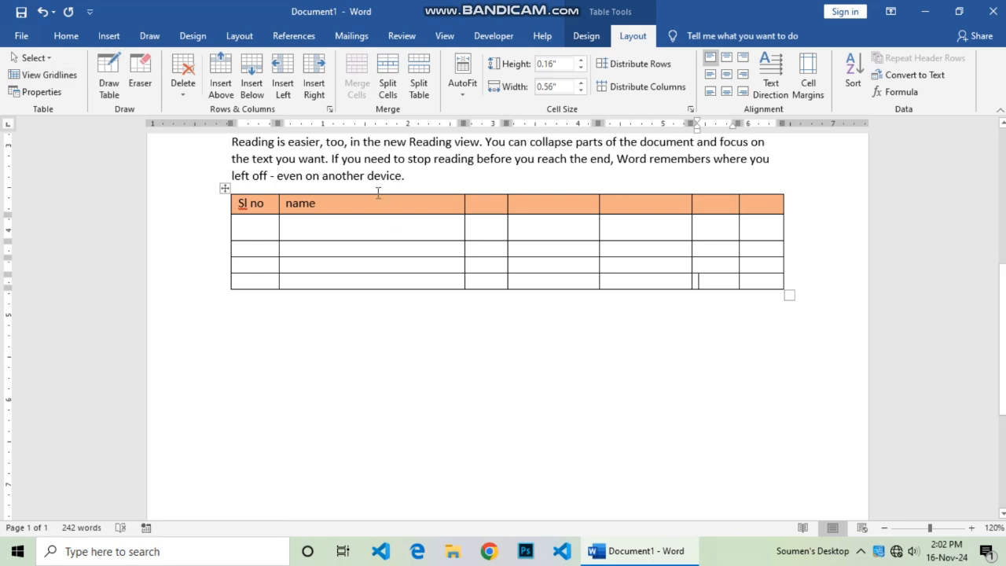
left_click(109, 79)
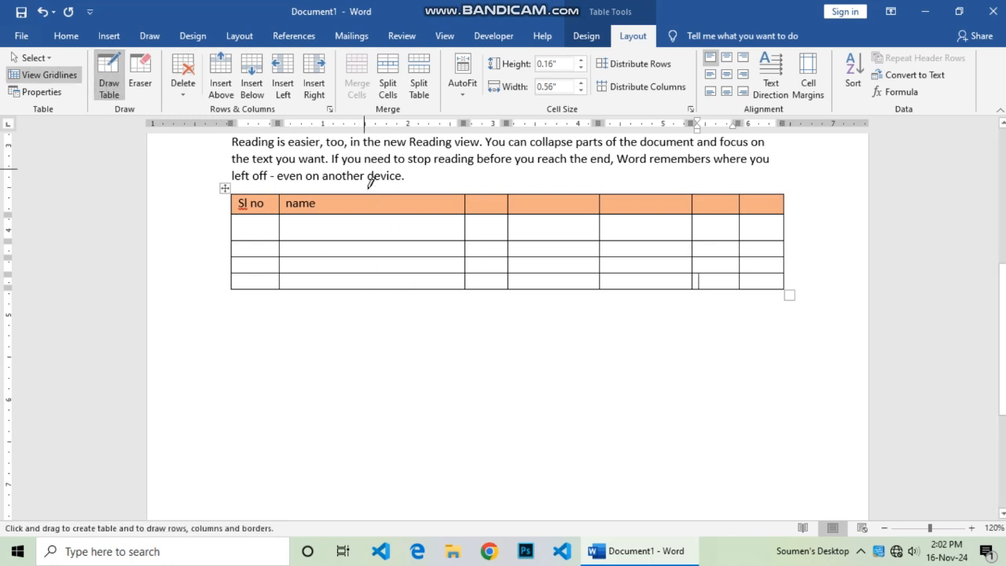
mouse_move(370, 189)
left_mouse_down()
mouse_move(372, 288)
mouse_move(374, 277)
left_mouse_up()
left_click(115, 71)
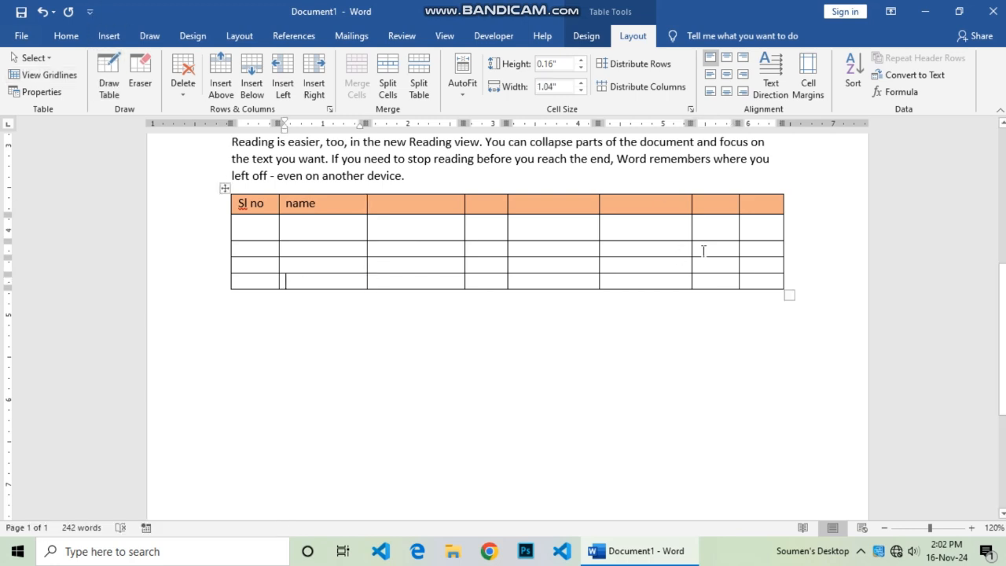
- Erase the last column's borders between rows two, three and four, and the sixth column's border between rows three and four
left_click(140, 75)
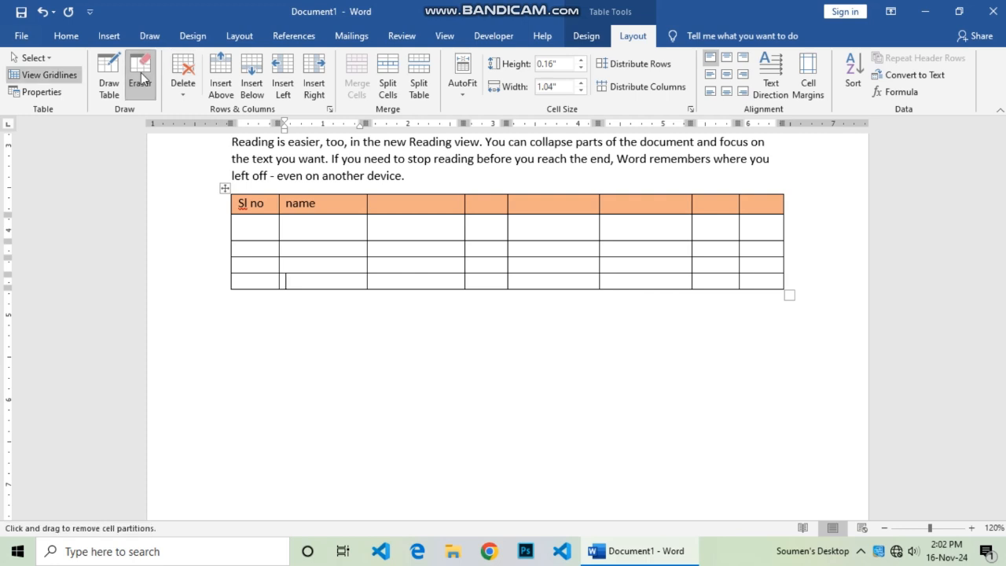
left_click(762, 240)
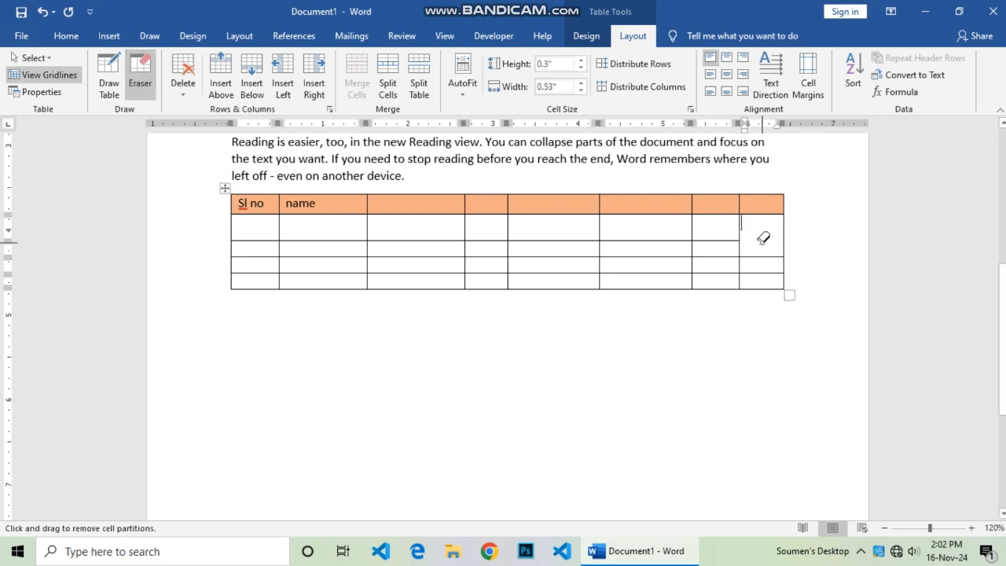
left_click(762, 253)
left_click(664, 256)
left_click(670, 240)
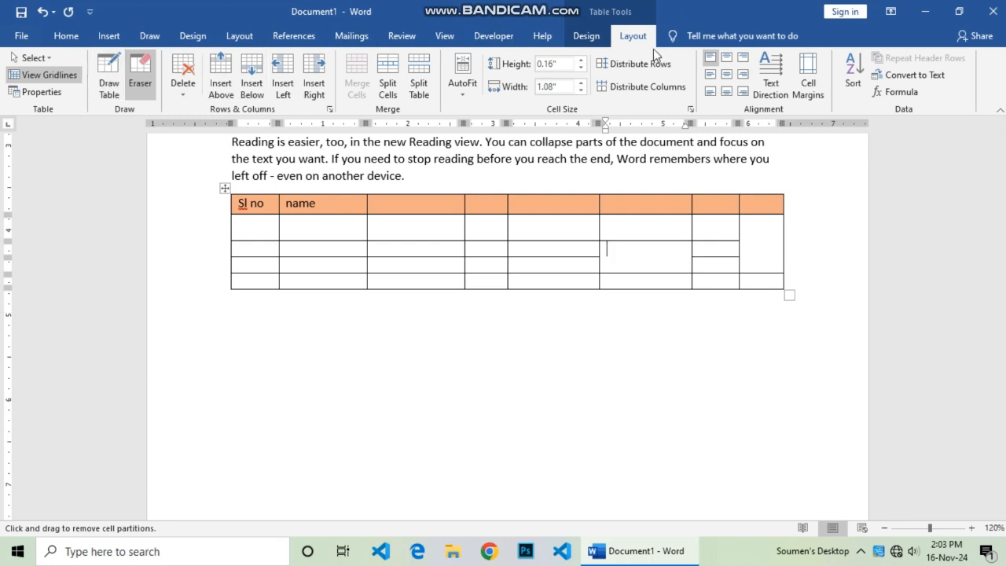
- Turn off the table Eraser and return to normal text editing
left_click(588, 38)
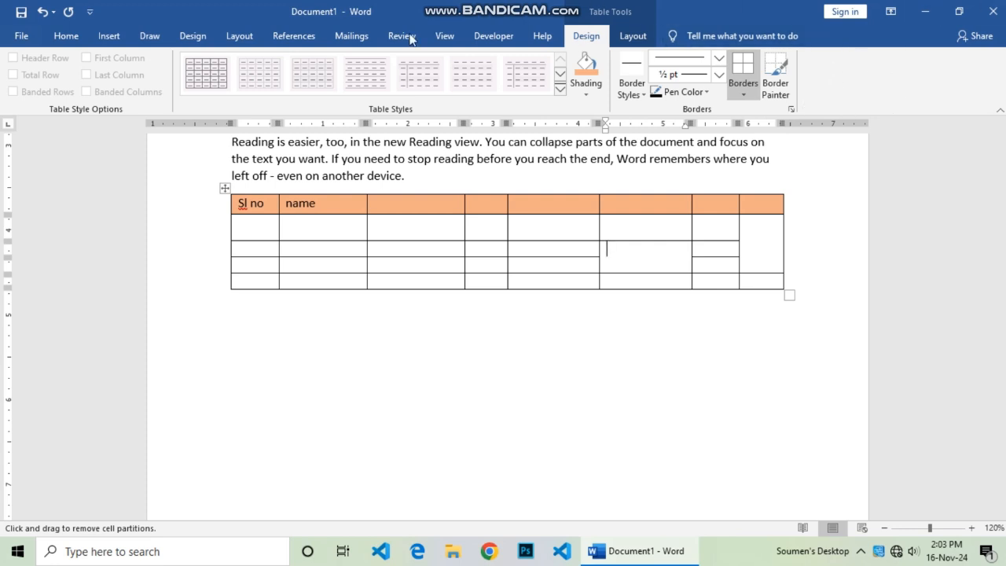
left_click(108, 39)
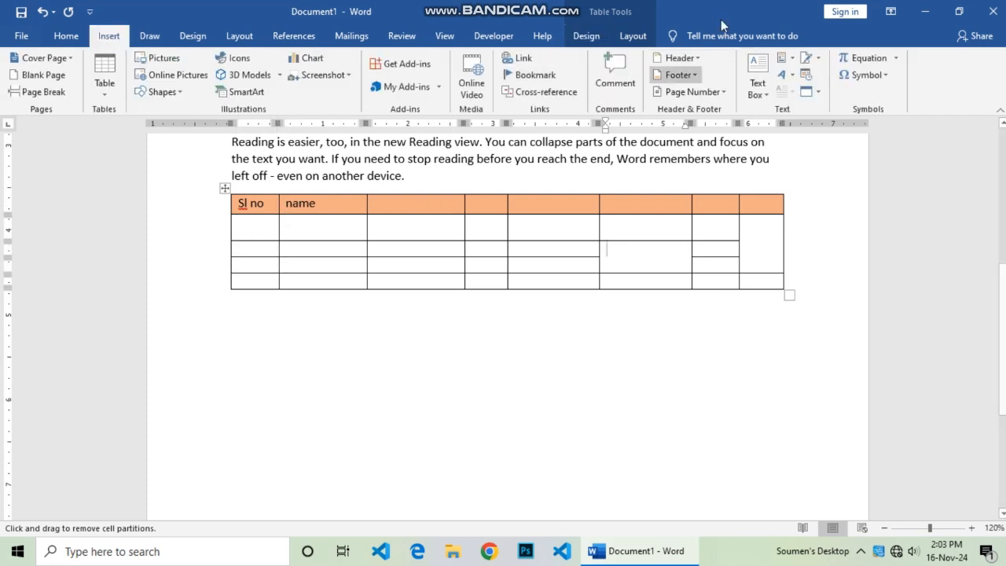
left_click(632, 36)
left_click(114, 85)
left_click(140, 87)
left_click(145, 96)
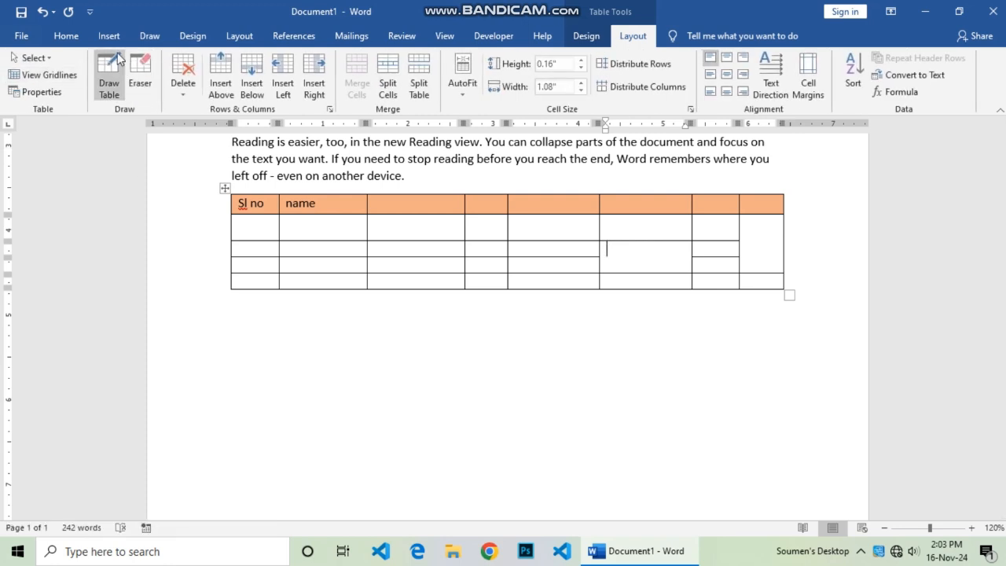
left_click(109, 36)
- Enter "addd" in the third header cell and "fygjyutrjyu" in the cell below "name"
left_click(389, 202)
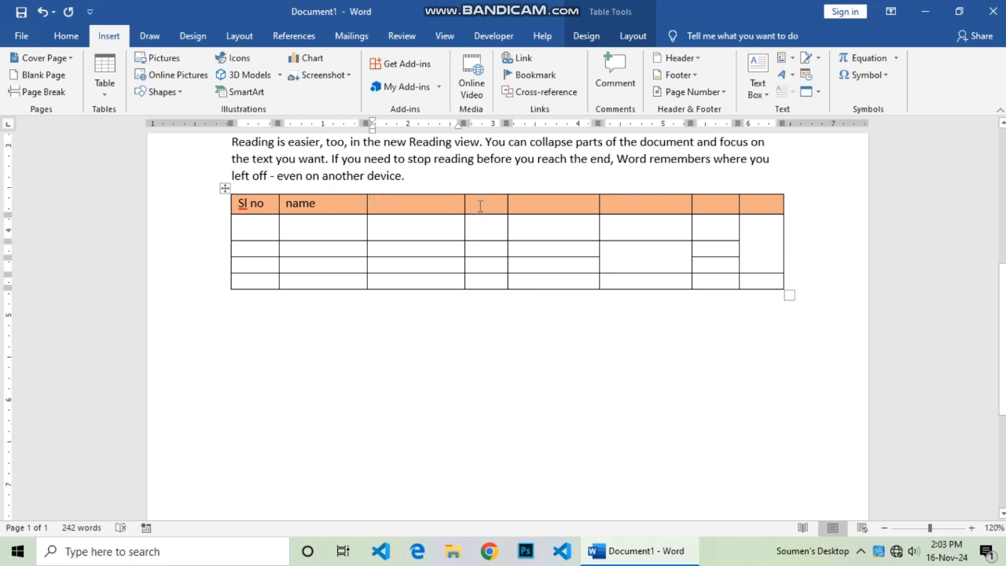
type("addd")
left_click(312, 228)
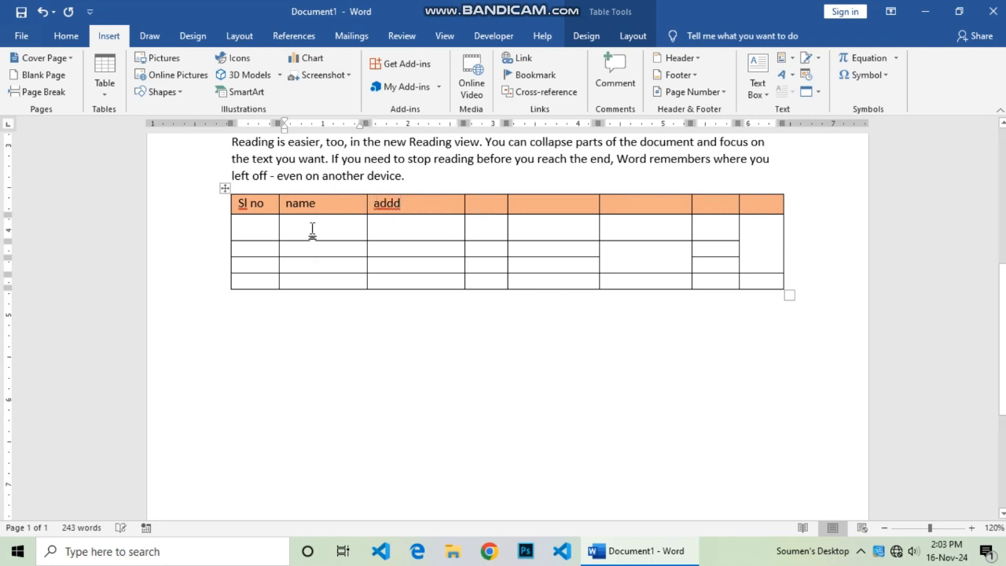
type("fygjyutrjyu")
left_click(464, 383)
left_click(751, 256)
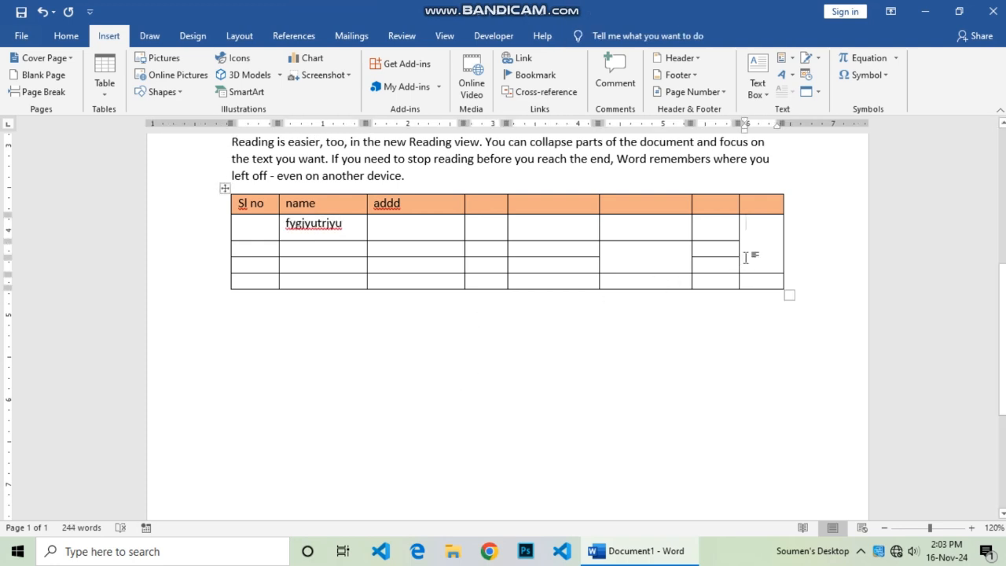
- Stretch the whole table slightly taller, and delete the entire table
left_click(225, 188)
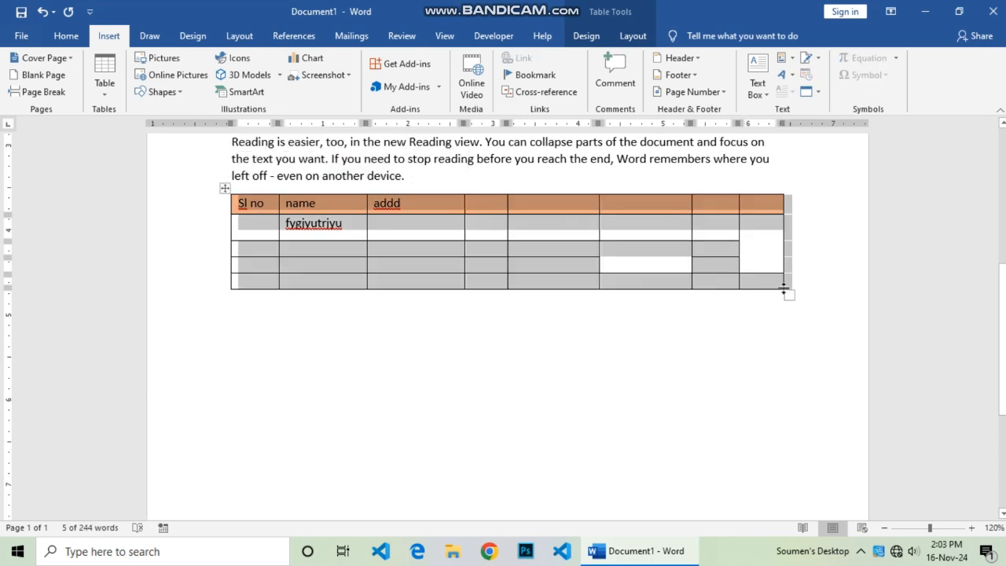
left_click_drag(790, 295, 784, 316)
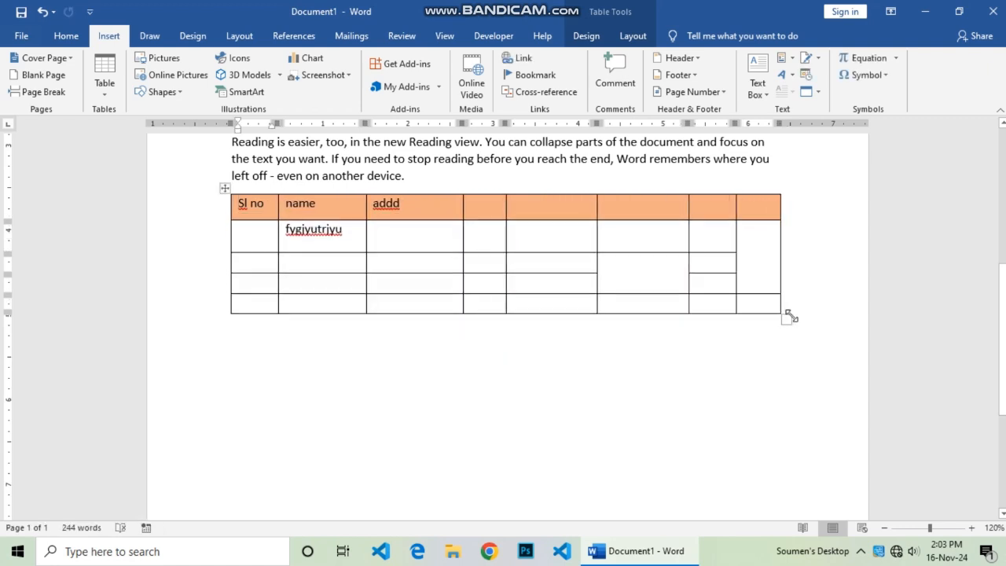
left_click(427, 238)
left_click(225, 188)
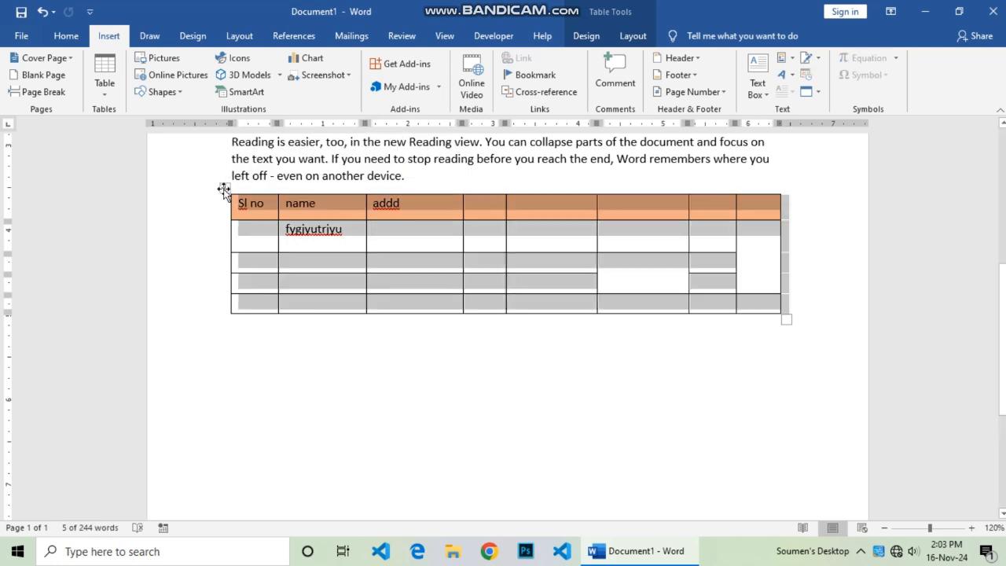
key("BackSpace")
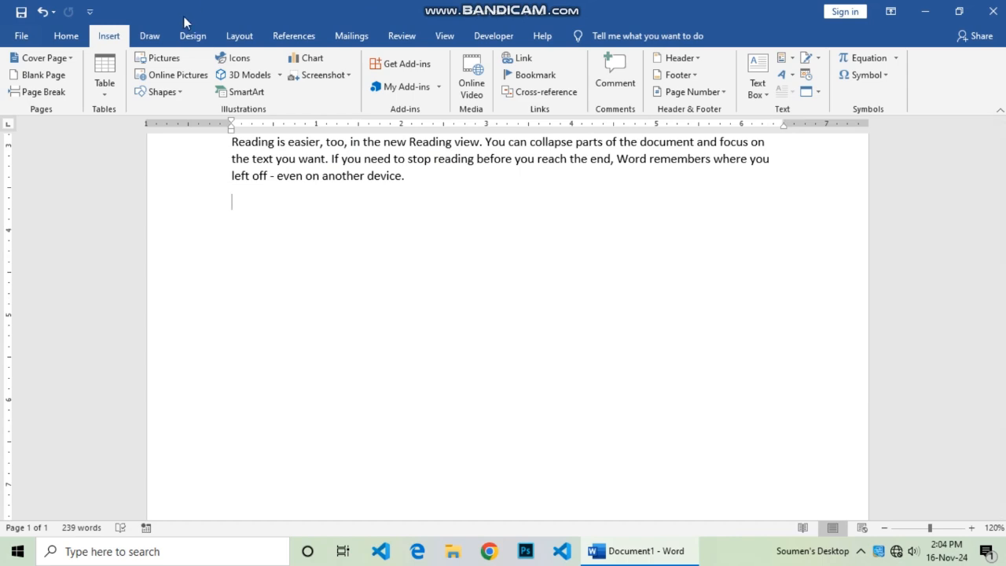
- Insert a table with 4 columns and 3 rows below the paragraph by specifying its dimensions
left_click(98, 95)
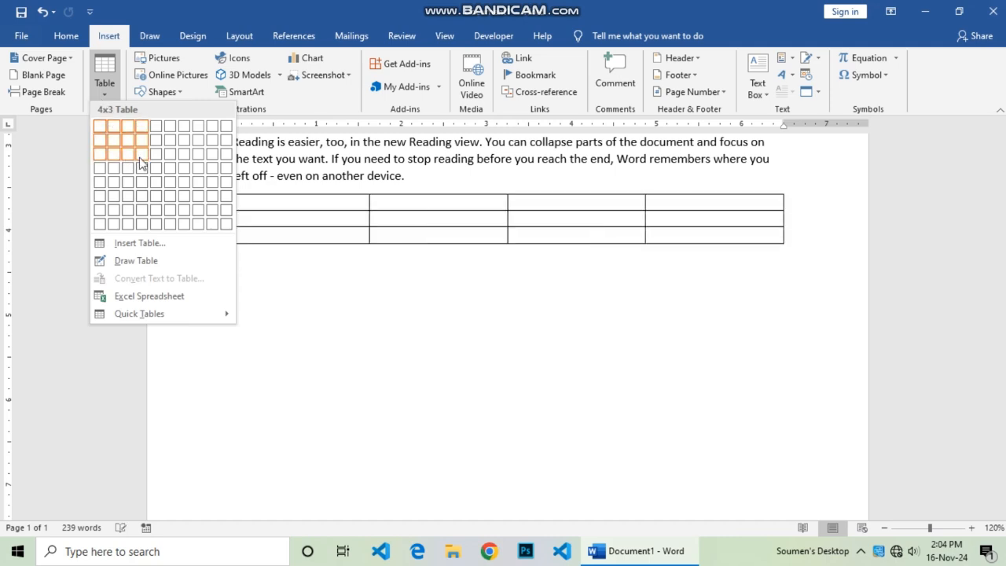
left_click(140, 243)
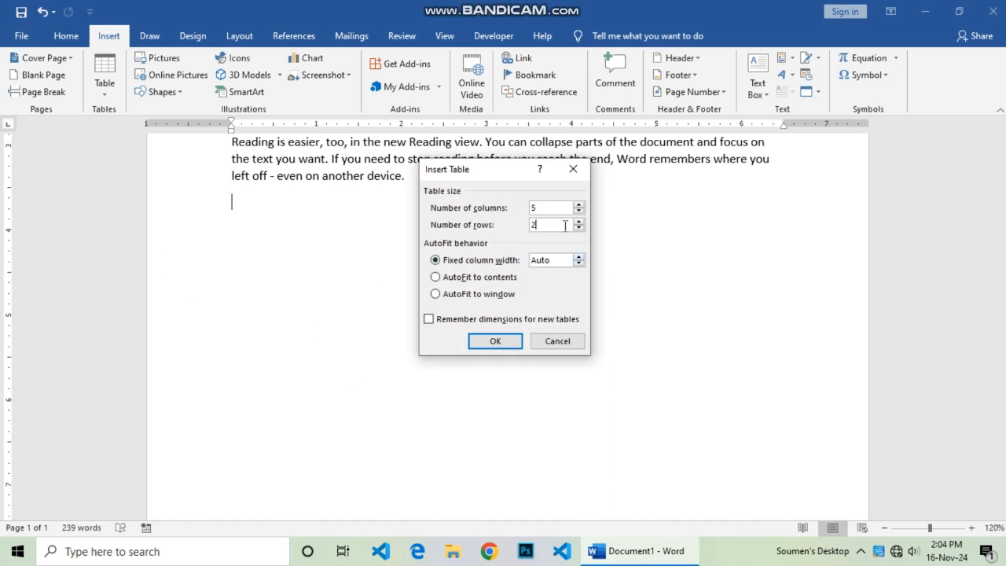
key("BackSpace")
type("4")
left_click(544, 225)
key("BackSpace")
type("3")
left_click(495, 340)
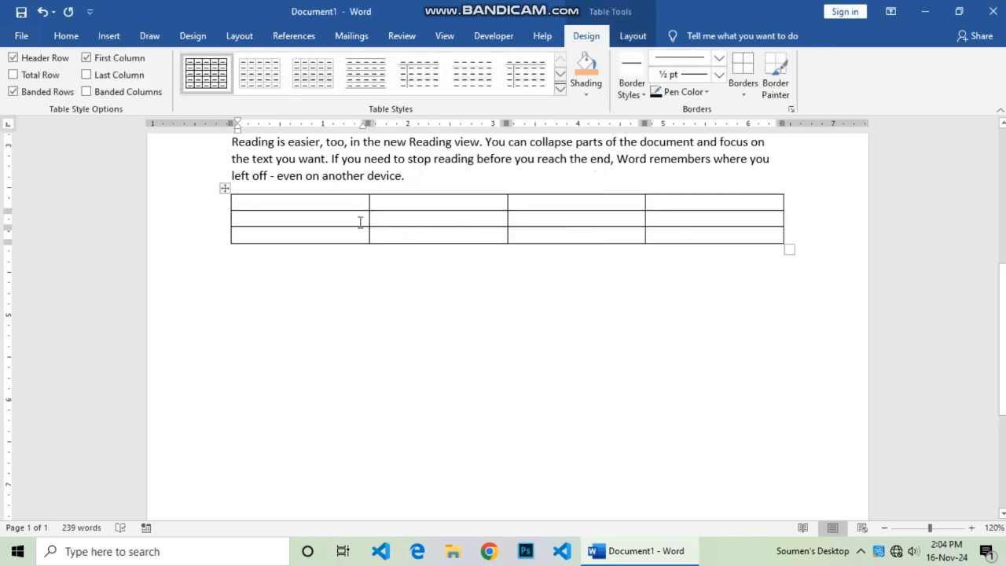
- Select the whole four-column table and delete it from the document
left_click(110, 36)
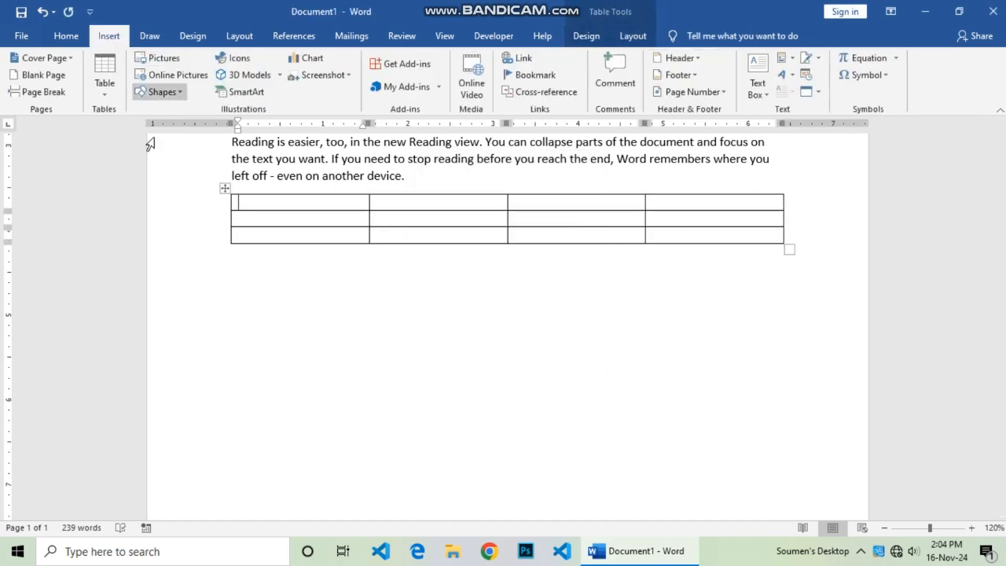
left_click(224, 188)
key("BackSpace")
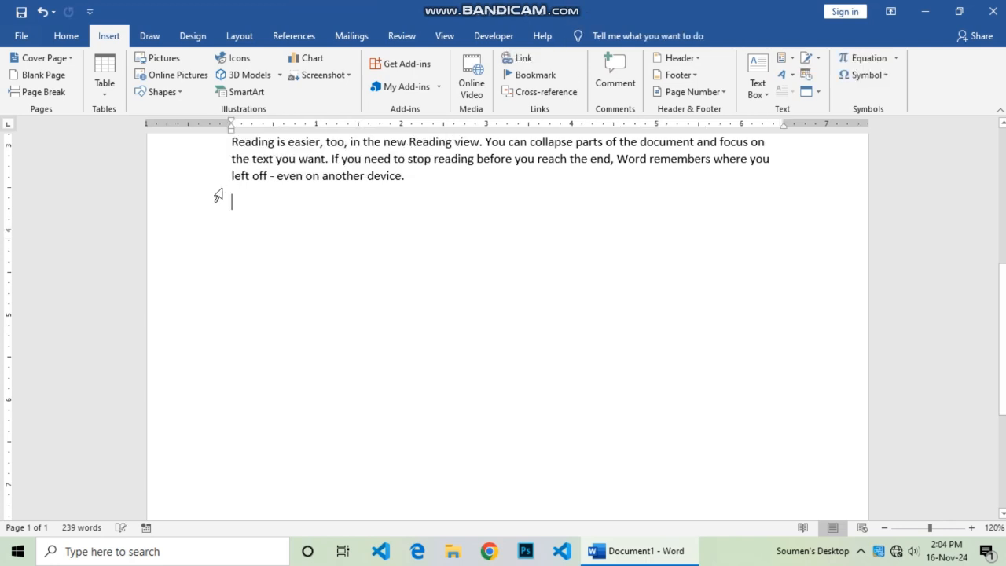
- Open the options for inserting a table on the empty line below the paragraph
left_click(105, 78)
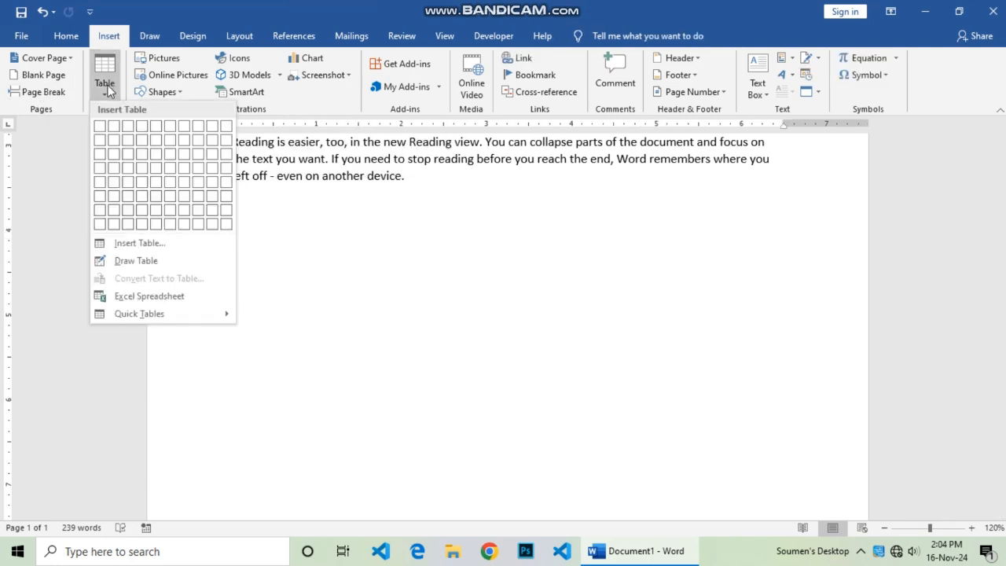